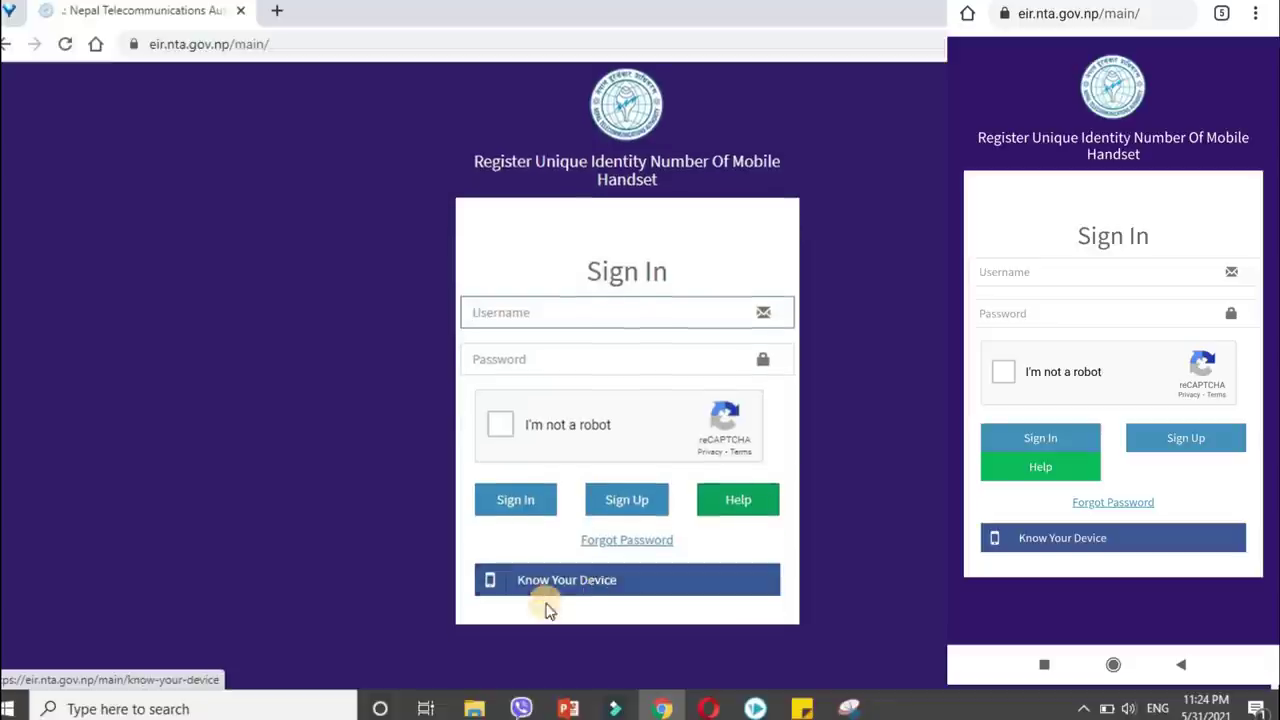
# Check the handset's pasted IMEI on the Know your Device page.
pyautogui.click(597, 588)
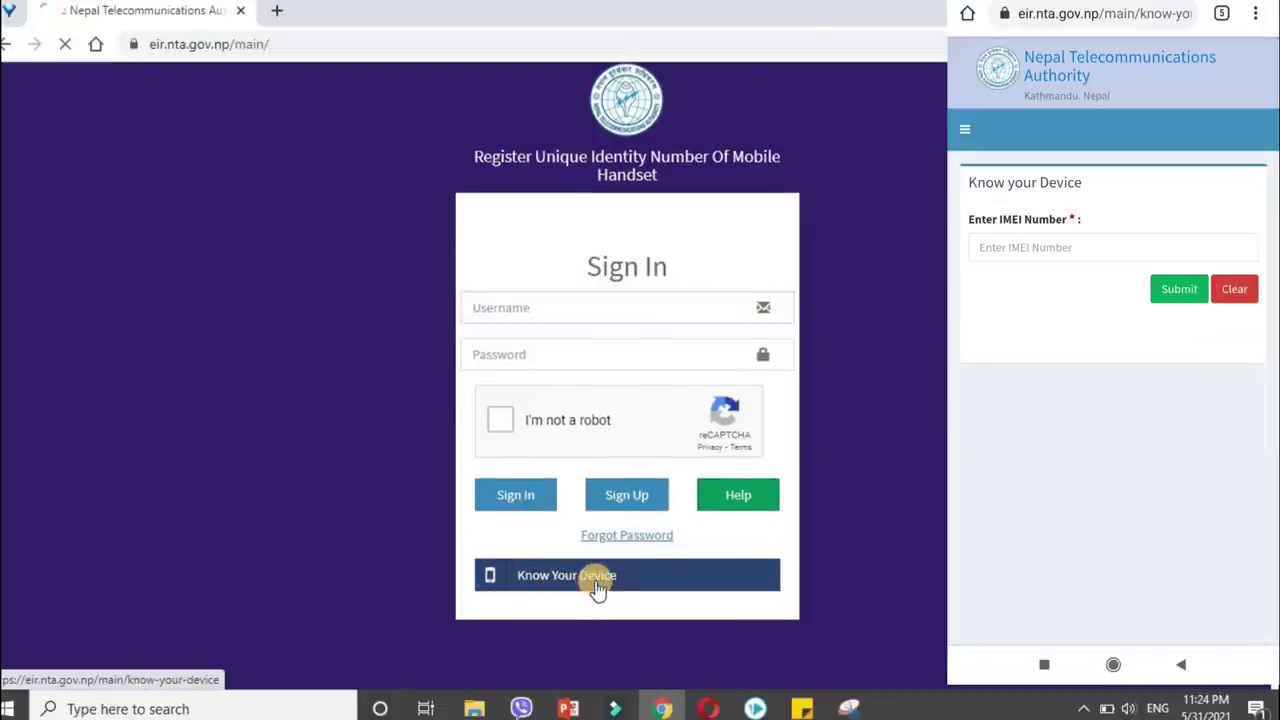
pyautogui.click(490, 274)
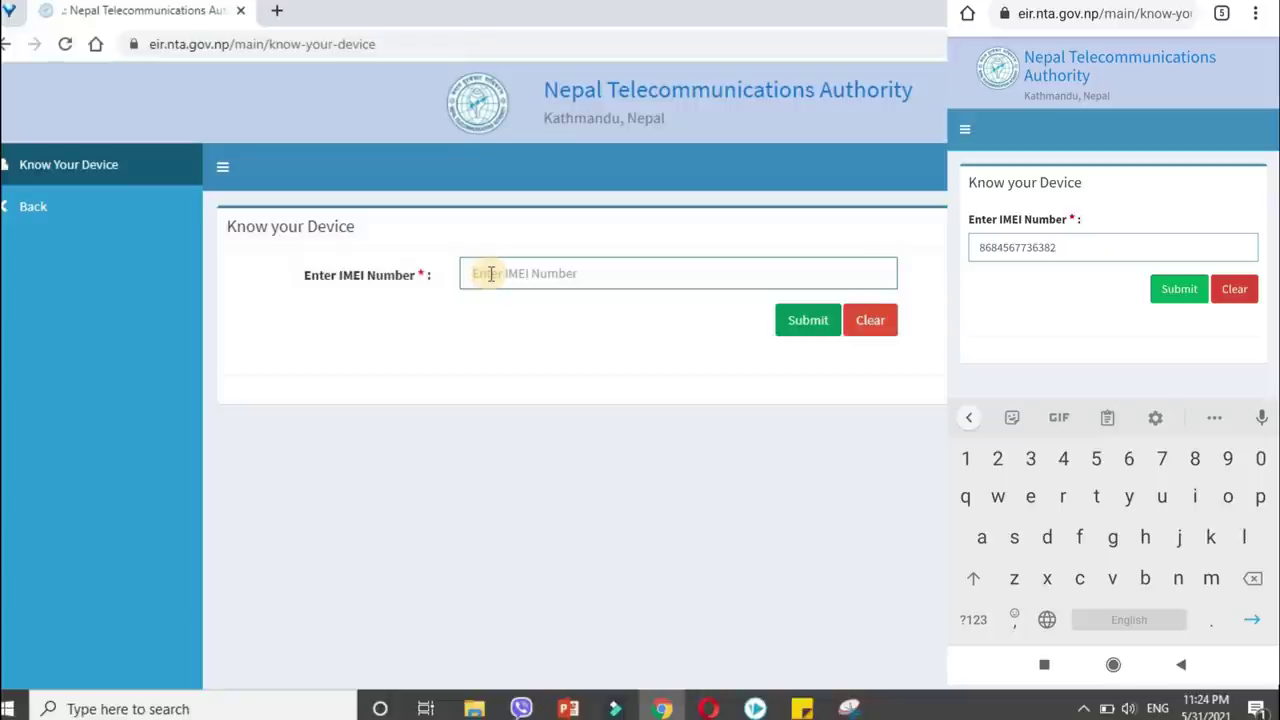
pyautogui.click(491, 273)
pyautogui.hotkey('ctrl', 'v')
pyautogui.press('Return')
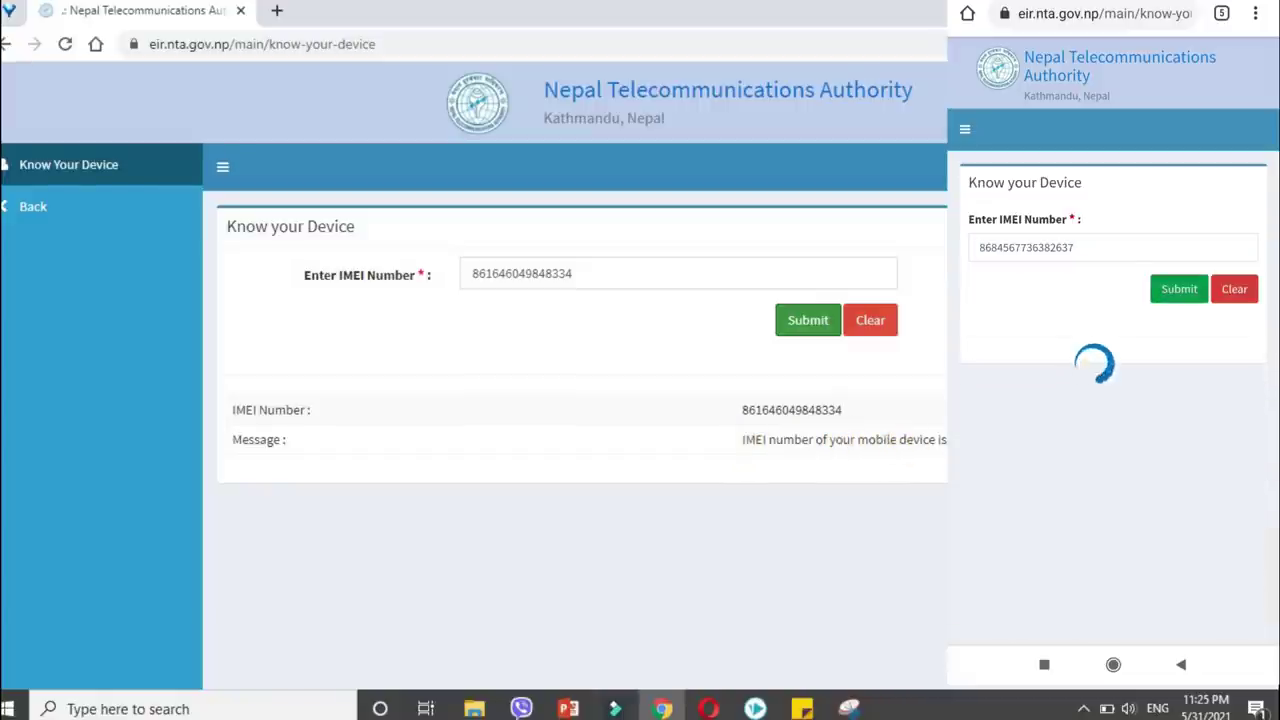
# Copy the IMEI from the field and return to the sign-in page.
pyautogui.click(563, 272)
pyautogui.moveTo(563, 272); pyautogui.dragTo(452, 272)
pyautogui.rightClick(507, 283)
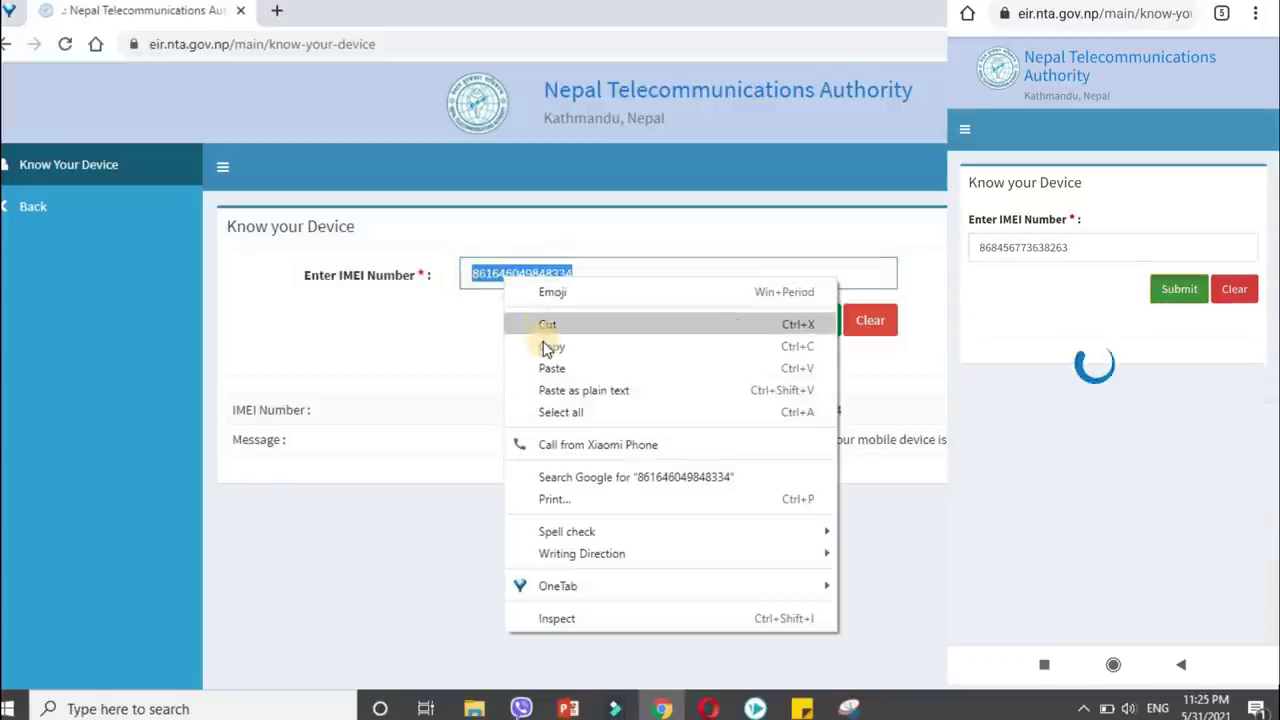
pyautogui.click(549, 347)
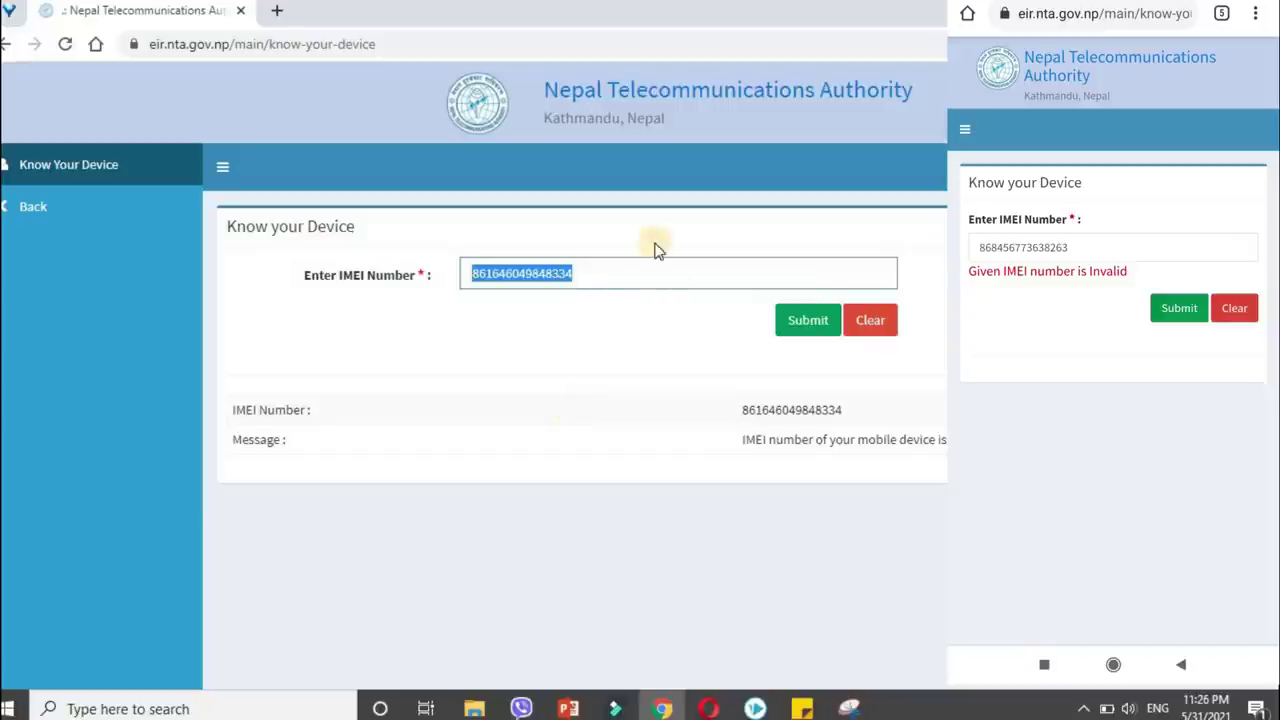
pyautogui.click(585, 279)
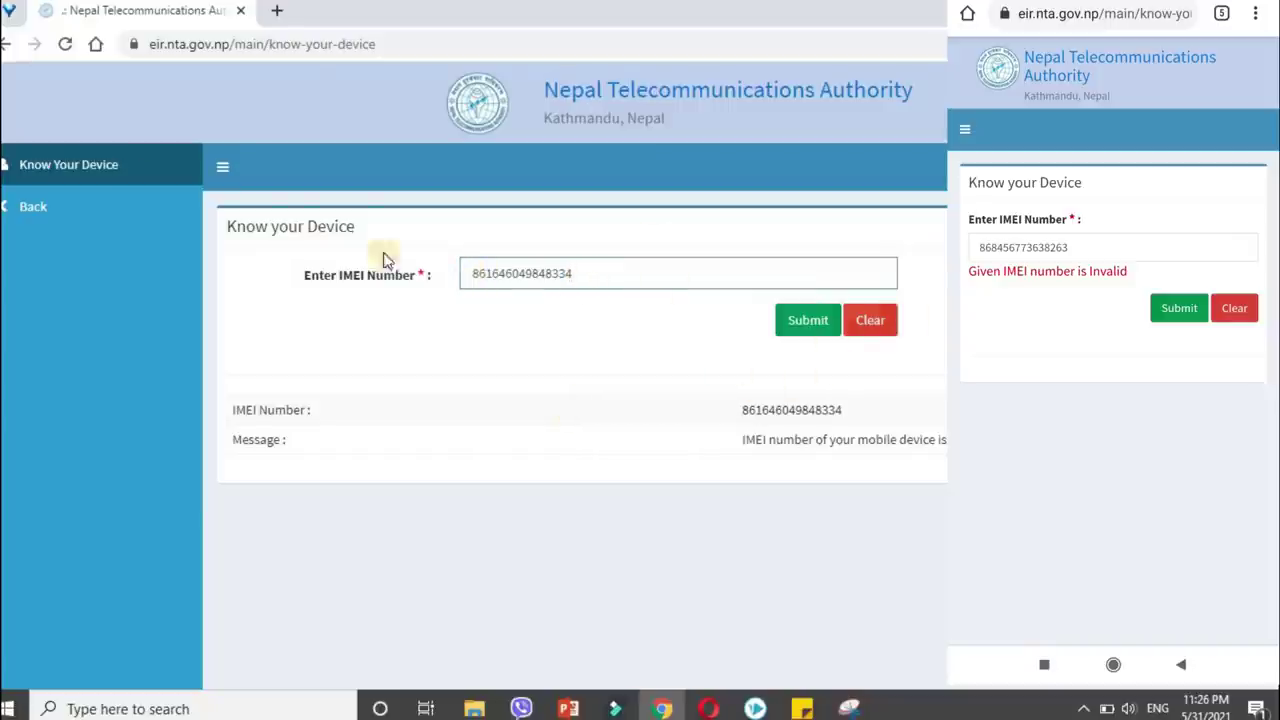
pyautogui.click(82, 210)
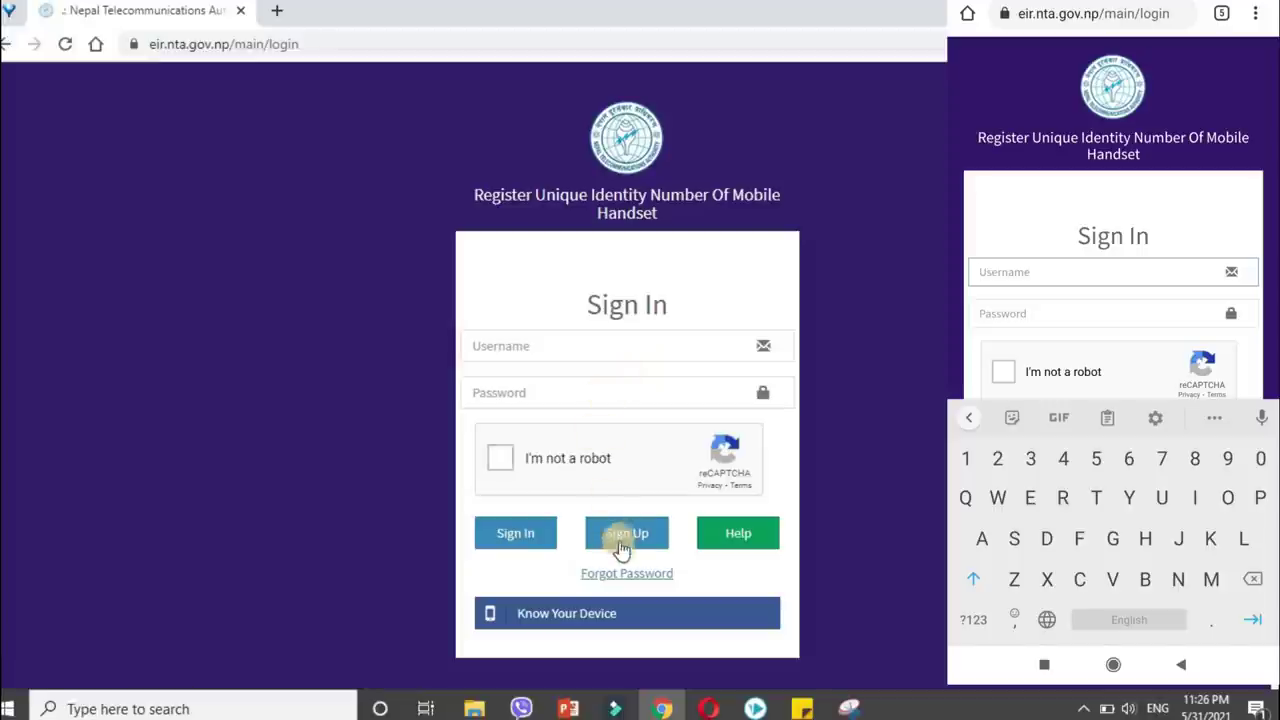
# Start Sign Up and choose Individual Application registration.
pyautogui.click(627, 537)
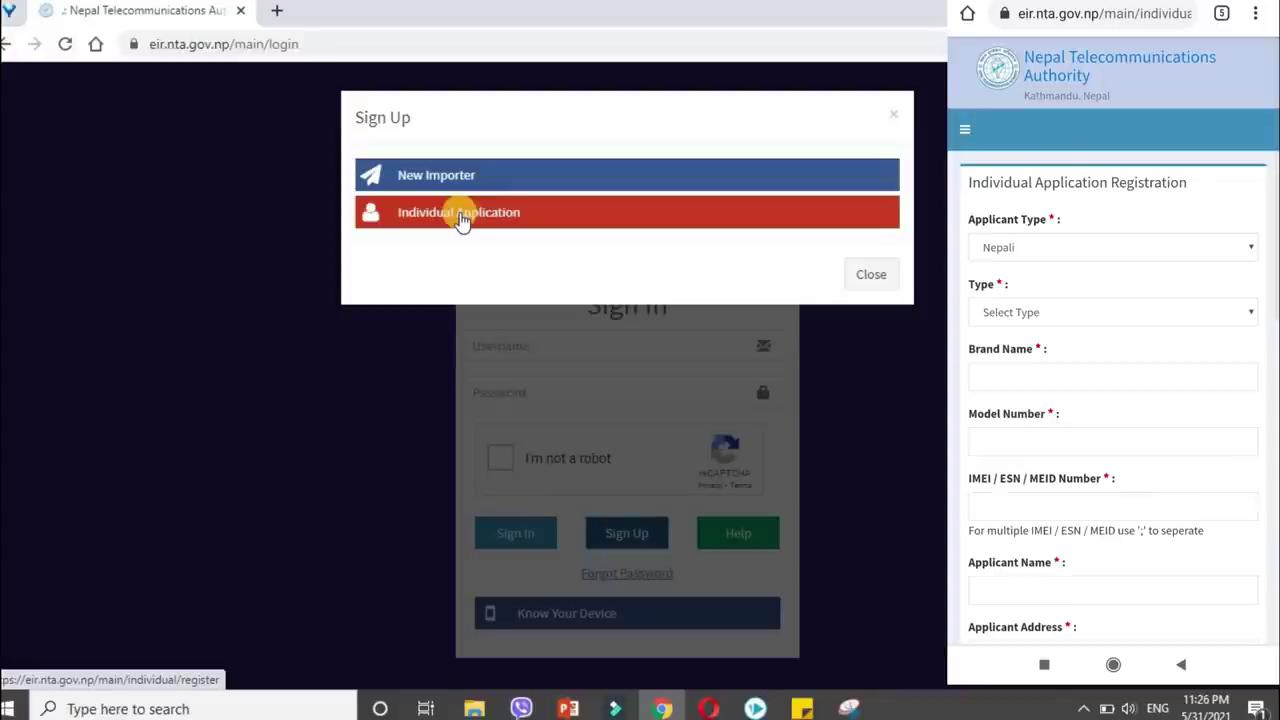
pyautogui.click(462, 218)
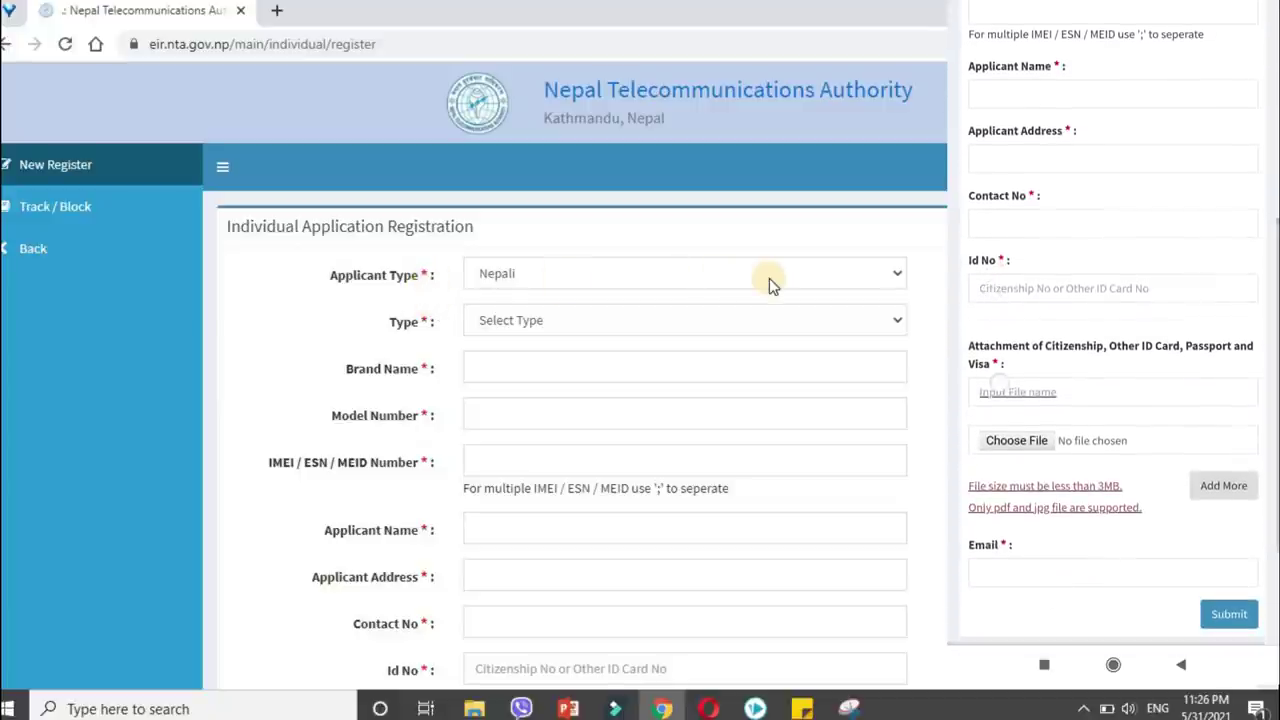
# Keep applicant type Nepali and set the identifier type to IMEI.
pyautogui.click(572, 277)
pyautogui.click(560, 299)
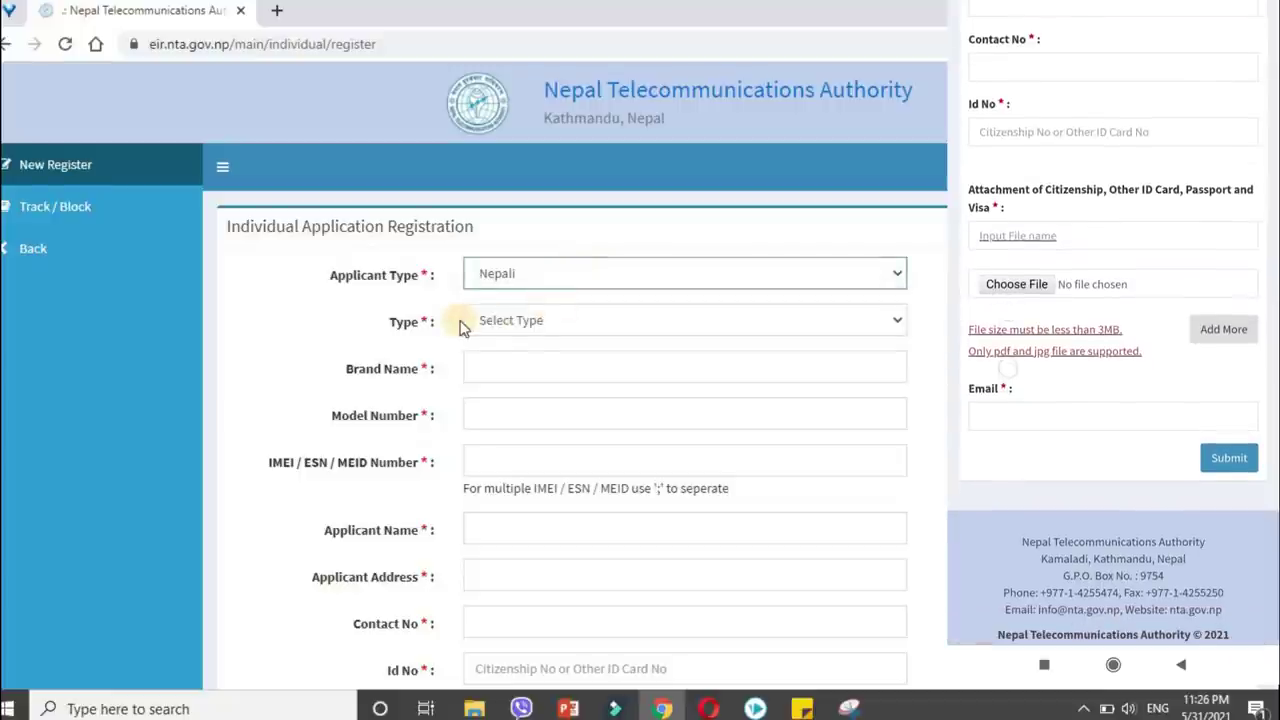
pyautogui.click(556, 322)
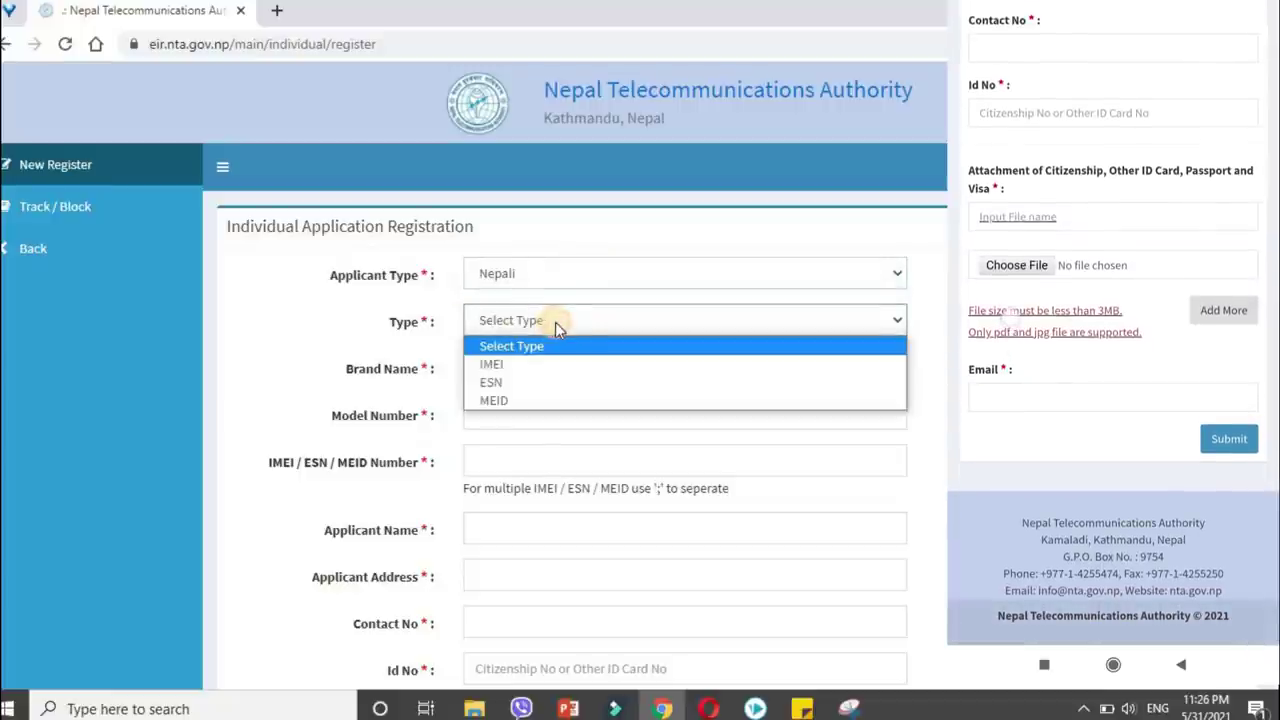
pyautogui.click(535, 368)
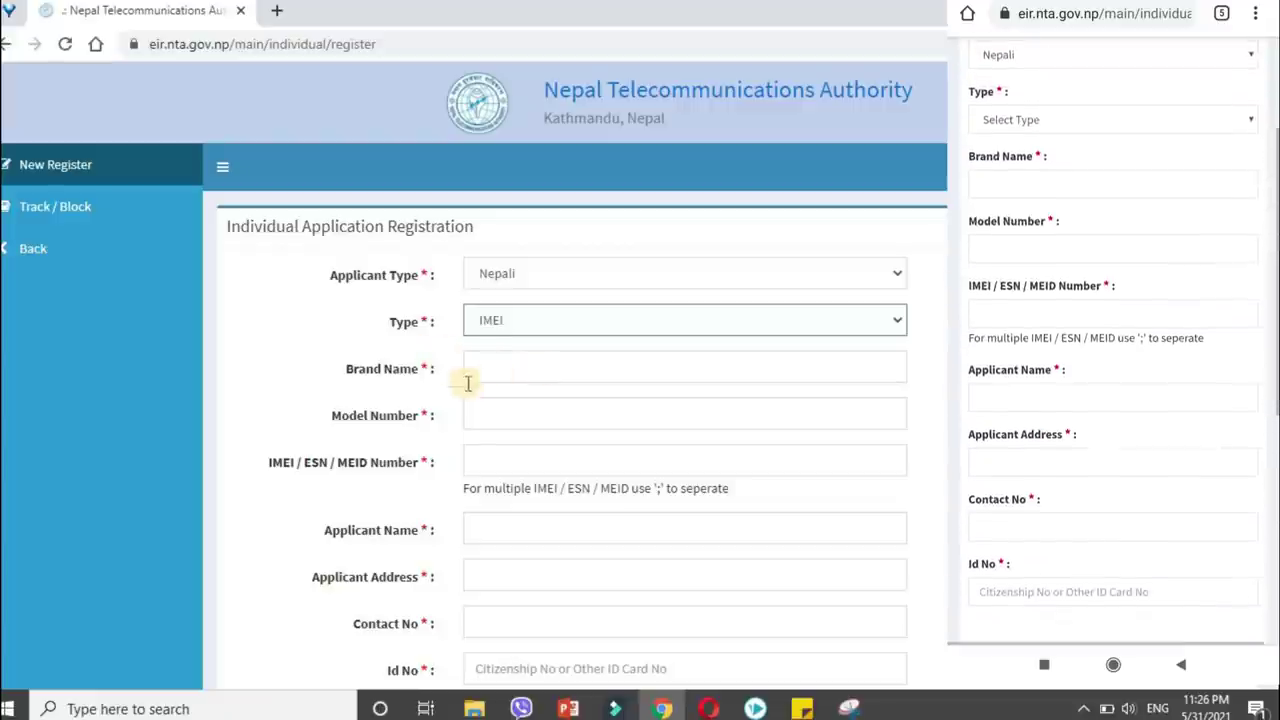
# Enter brand name 'xiaomi' and model number 'redmi note7 pro'.
pyautogui.click(503, 366)
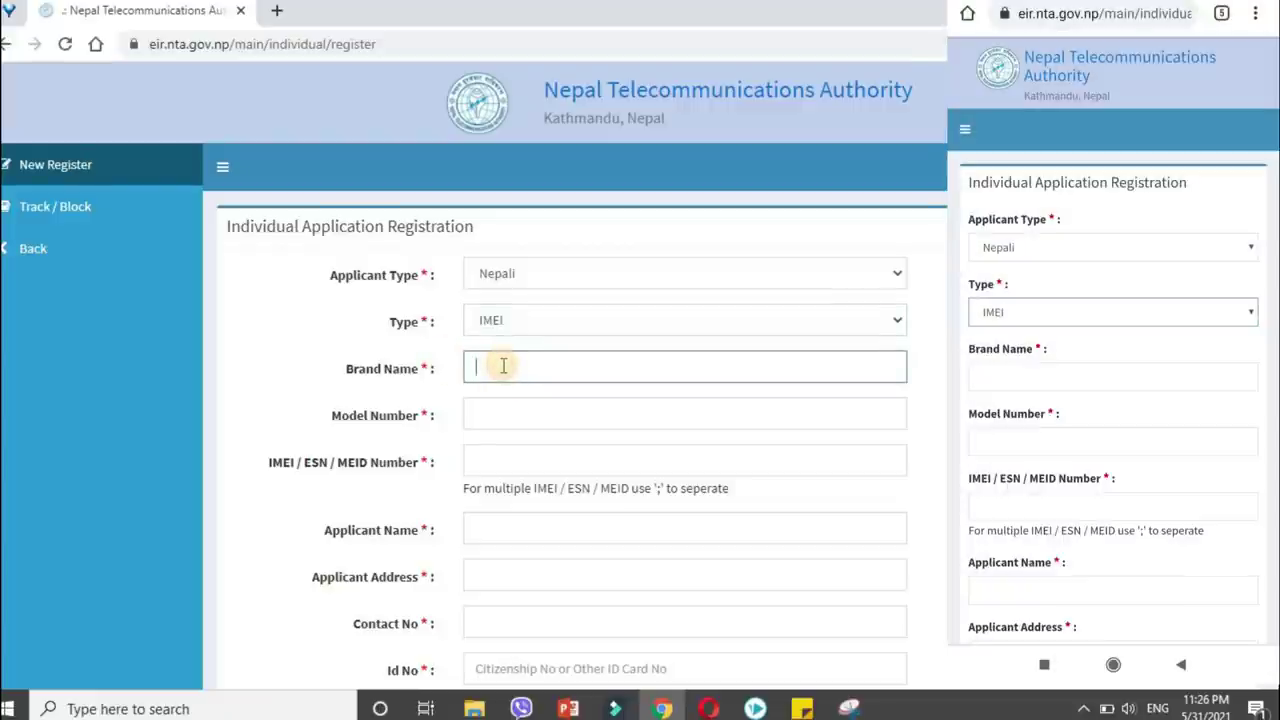
pyautogui.write('xia')
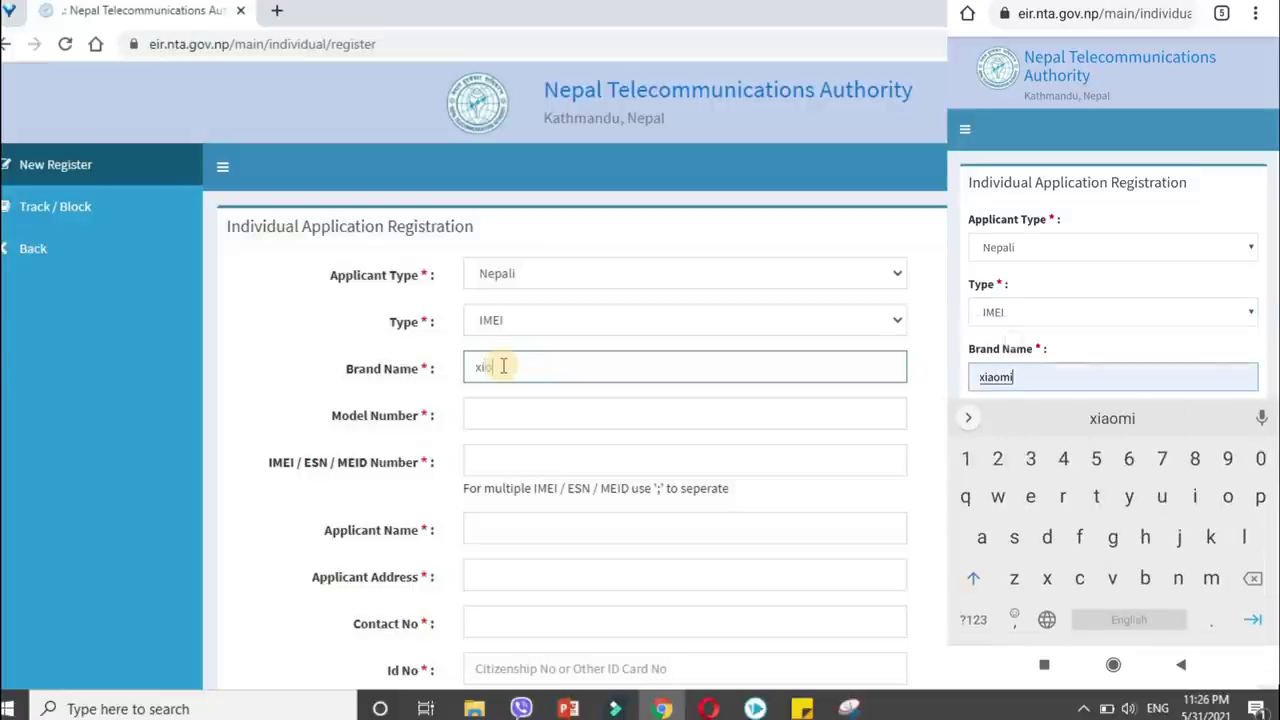
pyautogui.write('om')
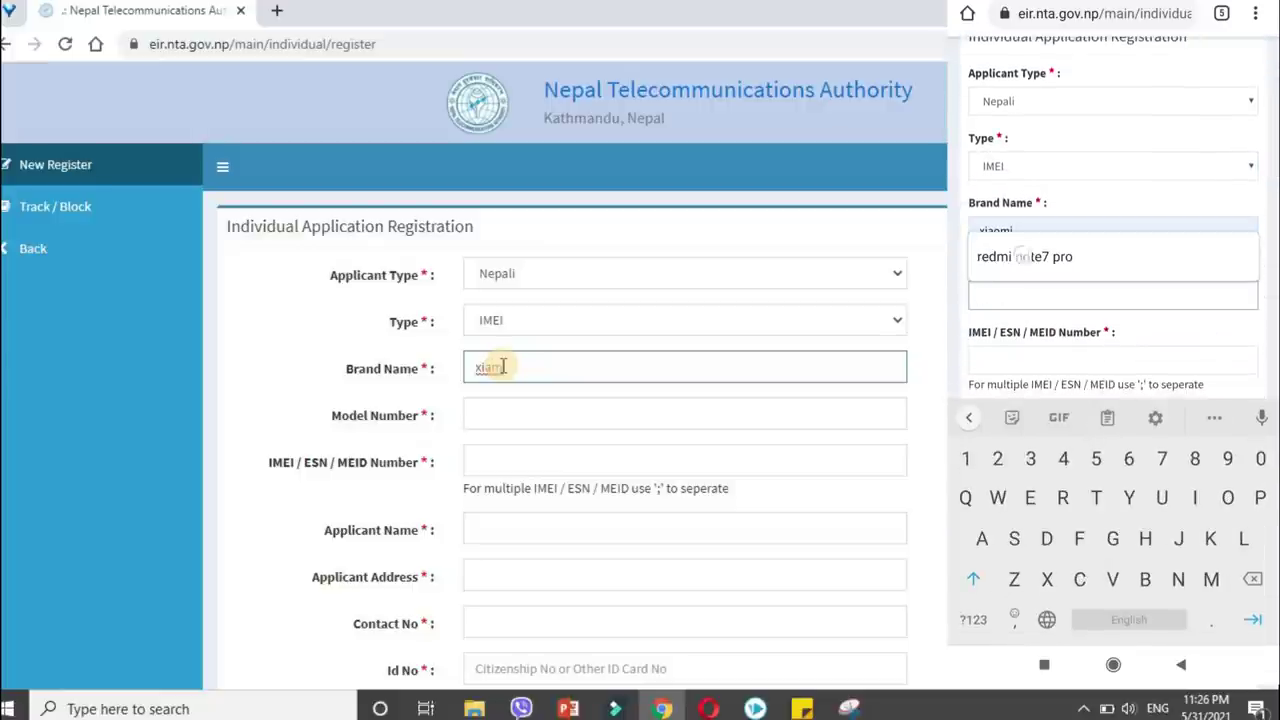
pyautogui.write('i')
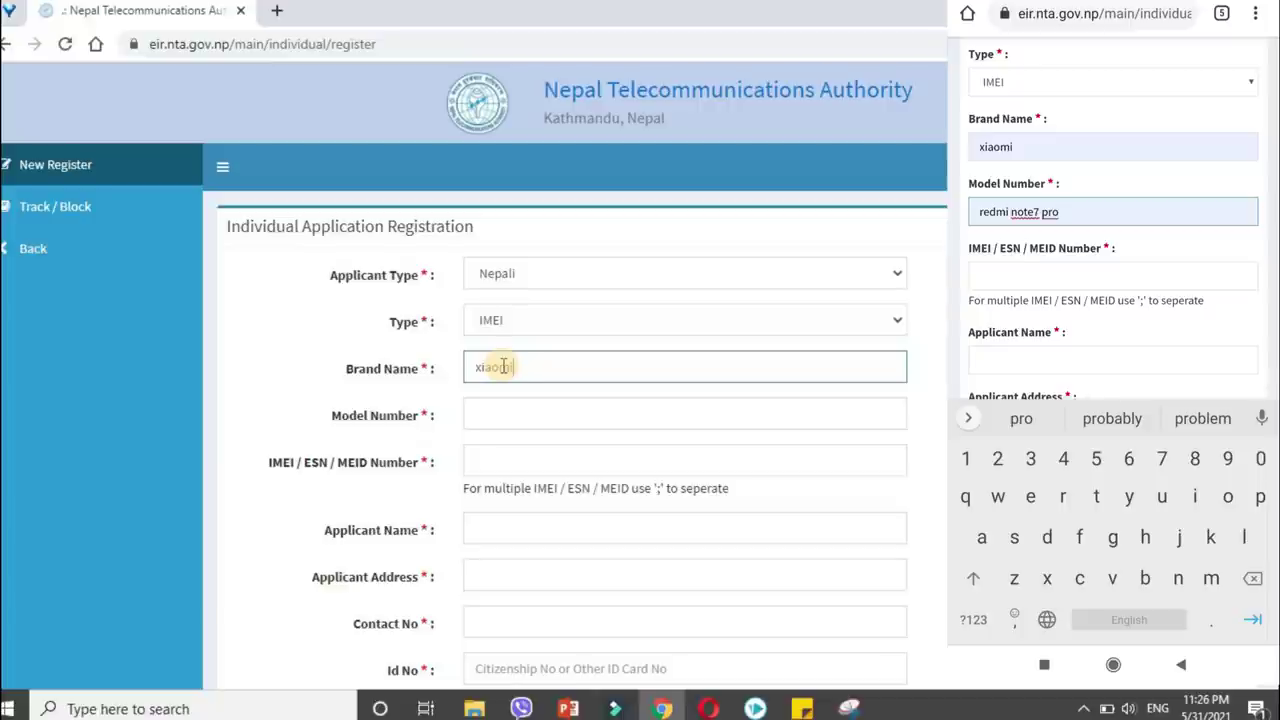
pyautogui.click(501, 417)
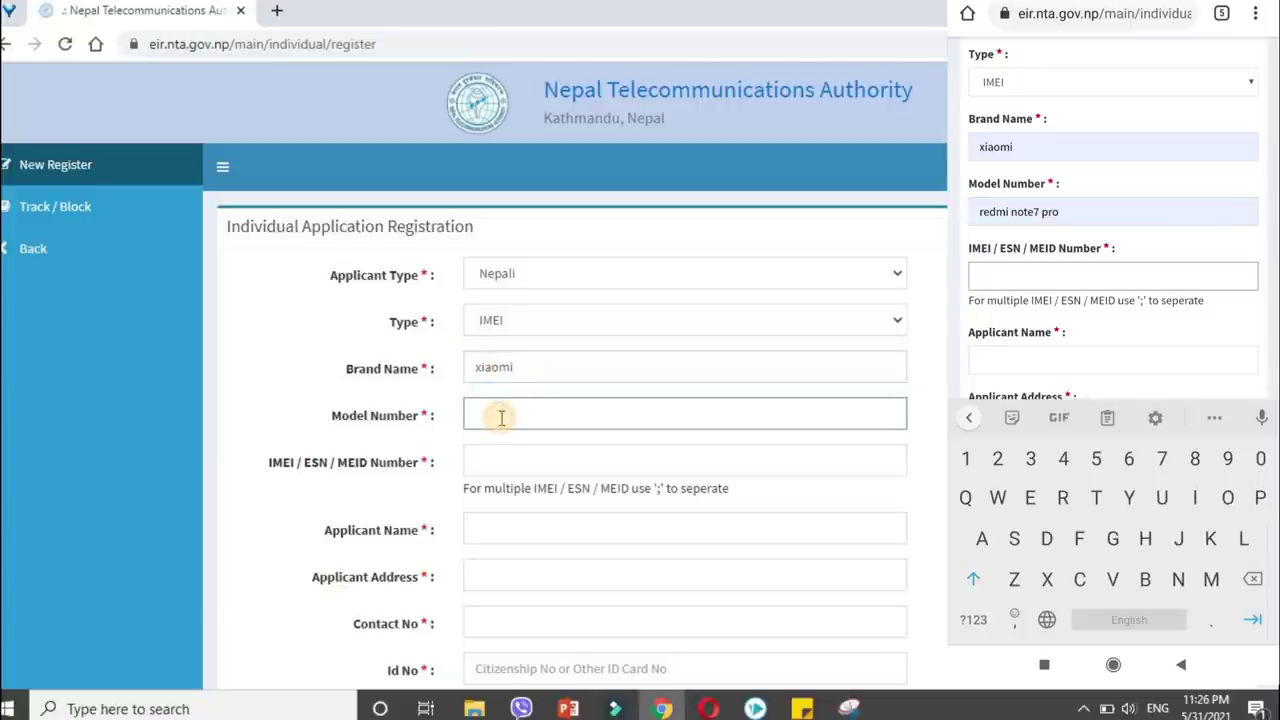
pyautogui.write('redmi')
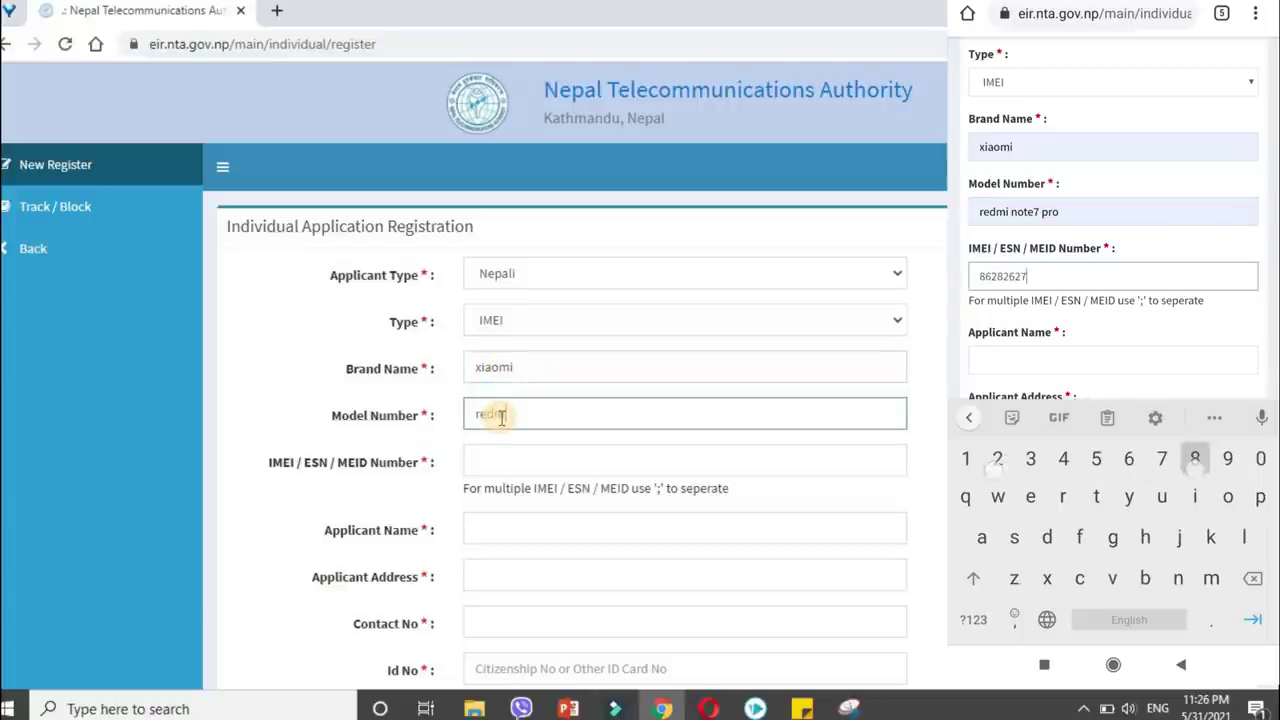
pyautogui.write(' note')
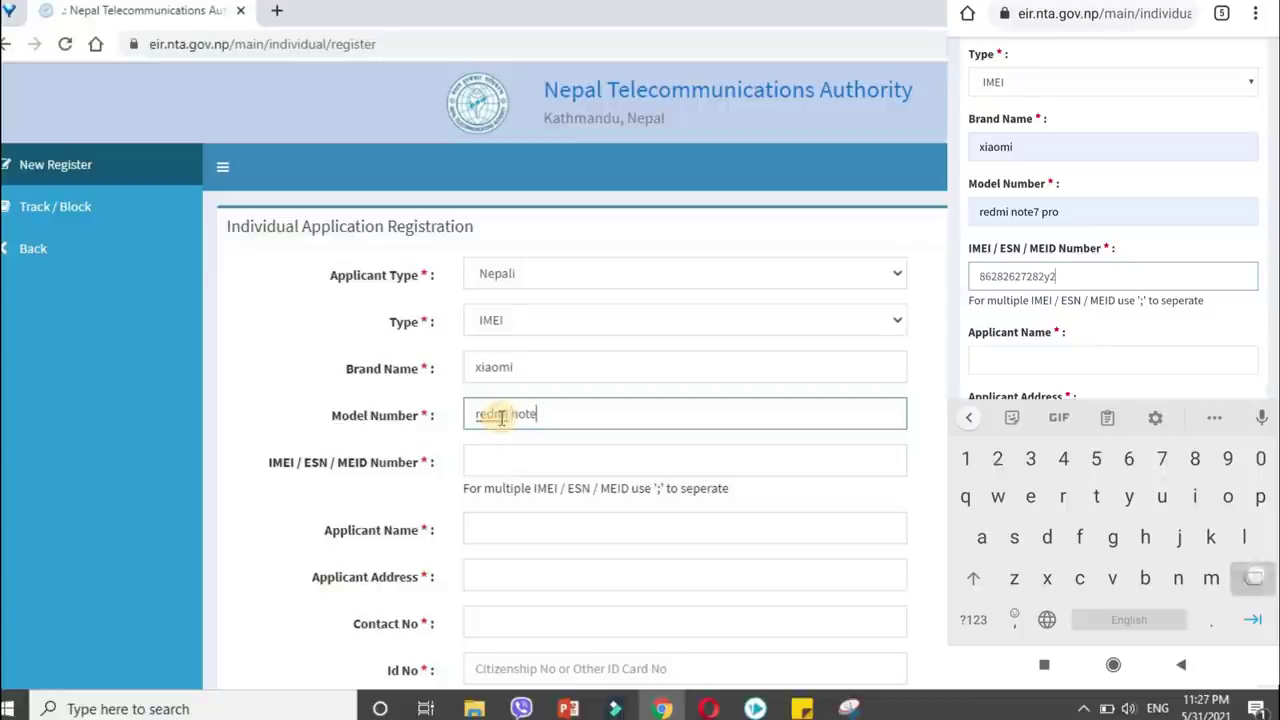
pyautogui.write('7')
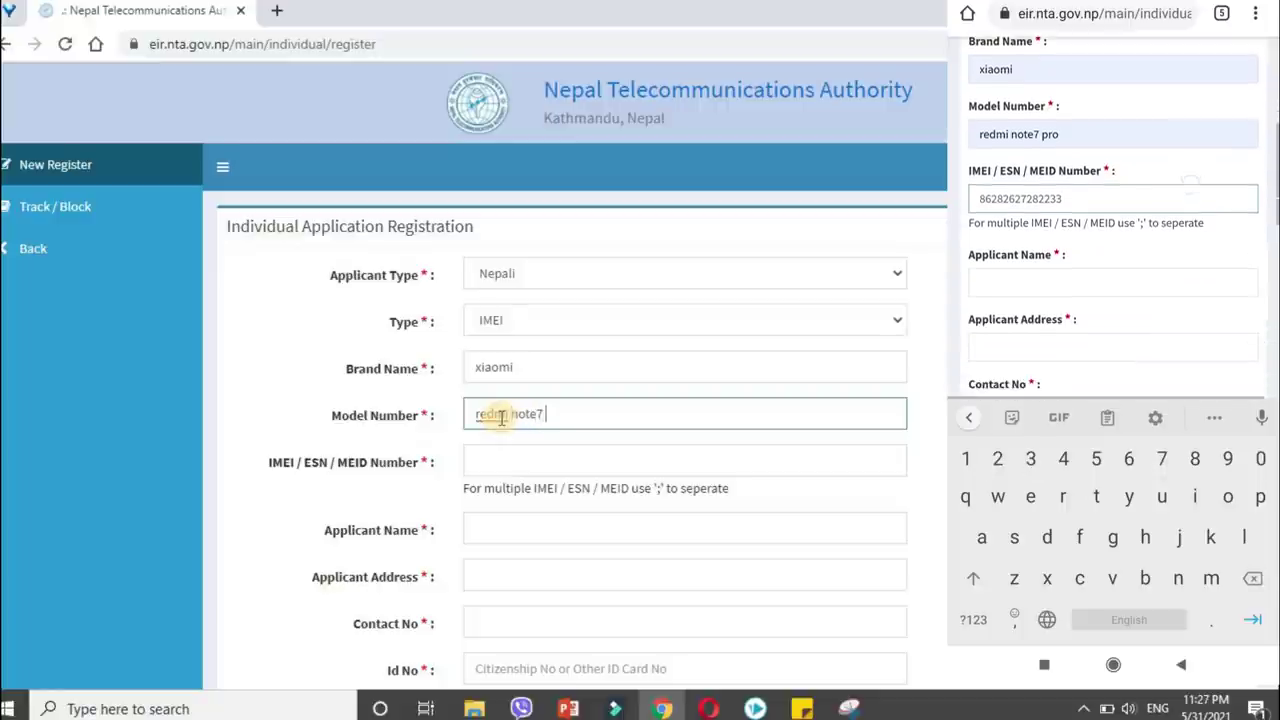
pyautogui.write(' pro')
# Fill in the IMEI number, applicant name and applicant address.
pyautogui.click(520, 455)
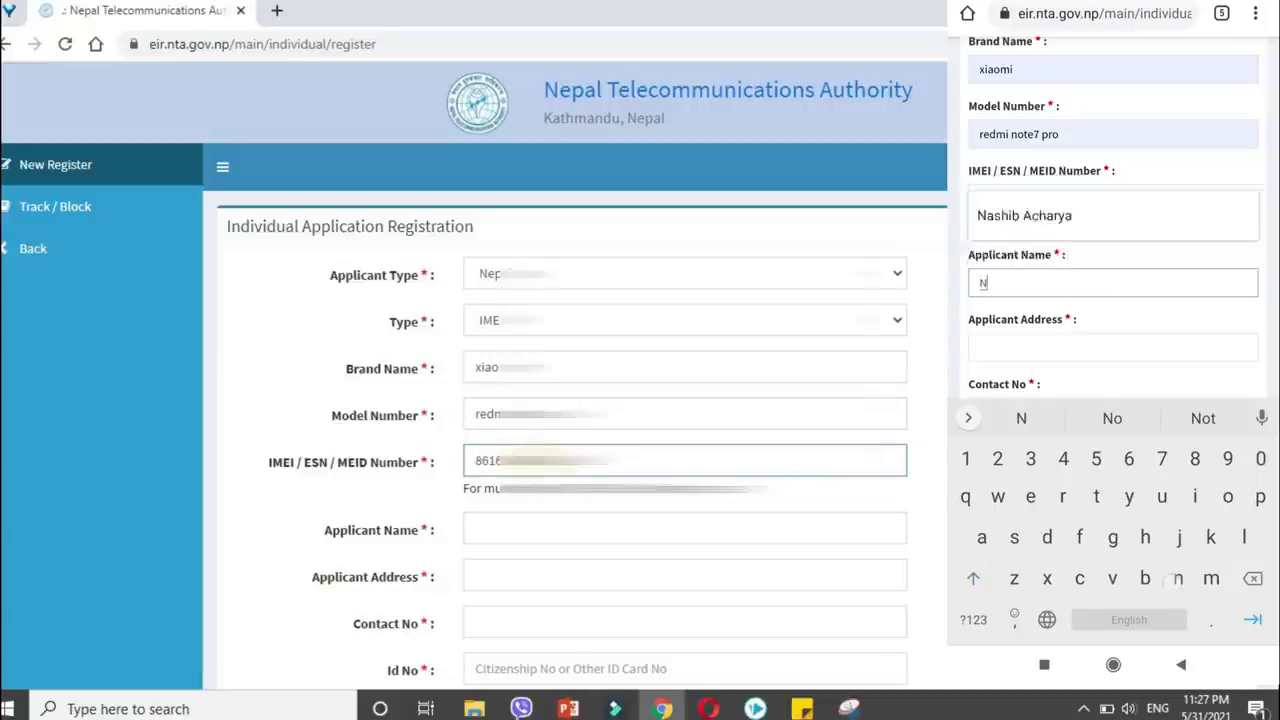
pyautogui.scroll(-2, 491, 451)
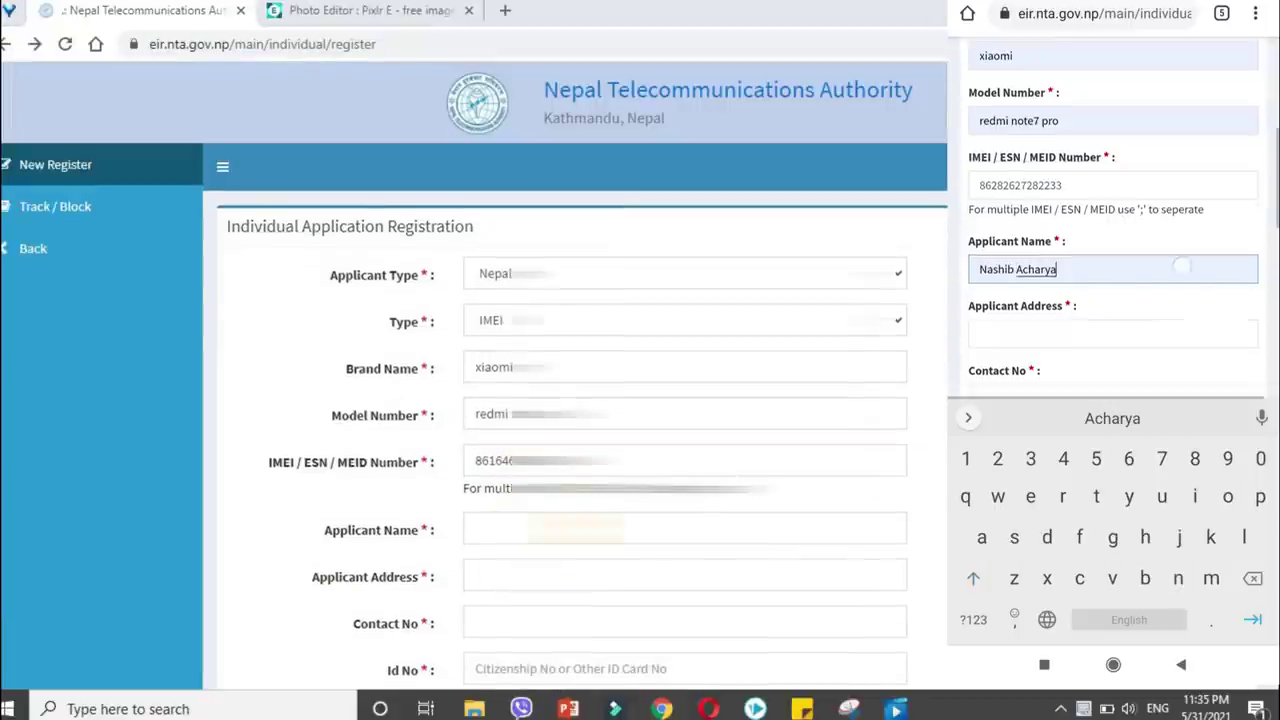
pyautogui.click(1112, 333)
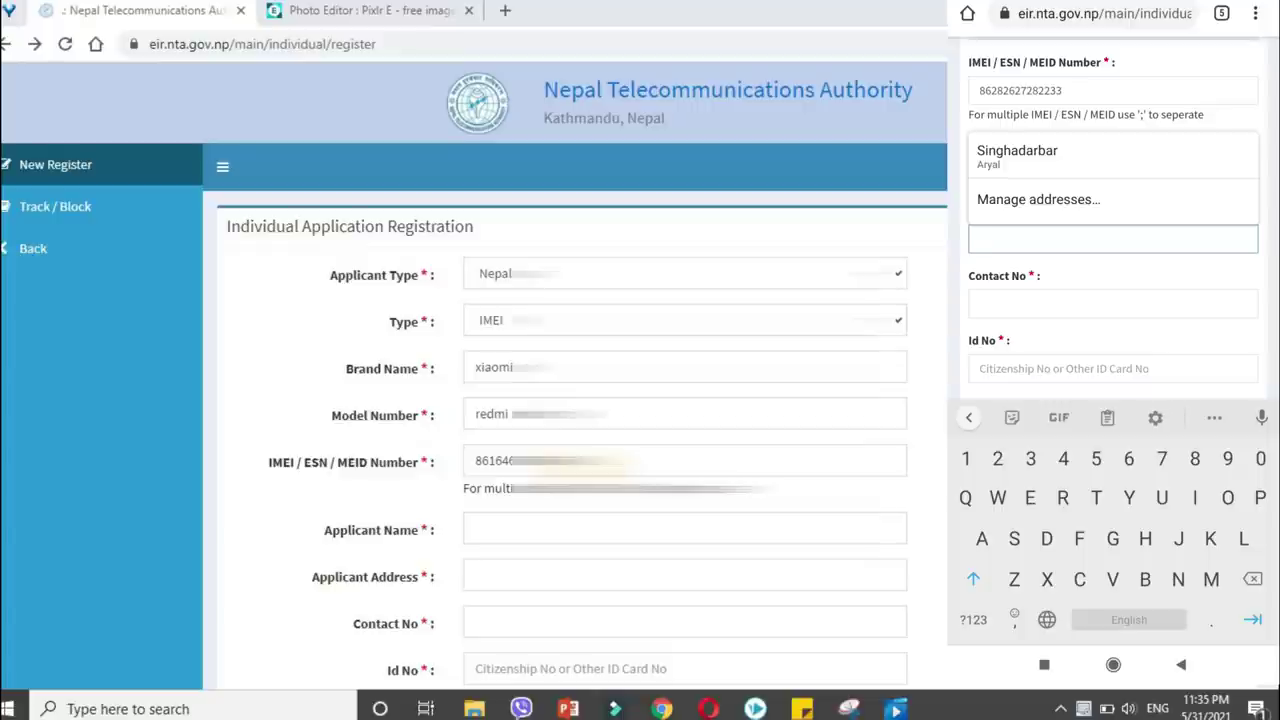
pyautogui.click(1060, 110)
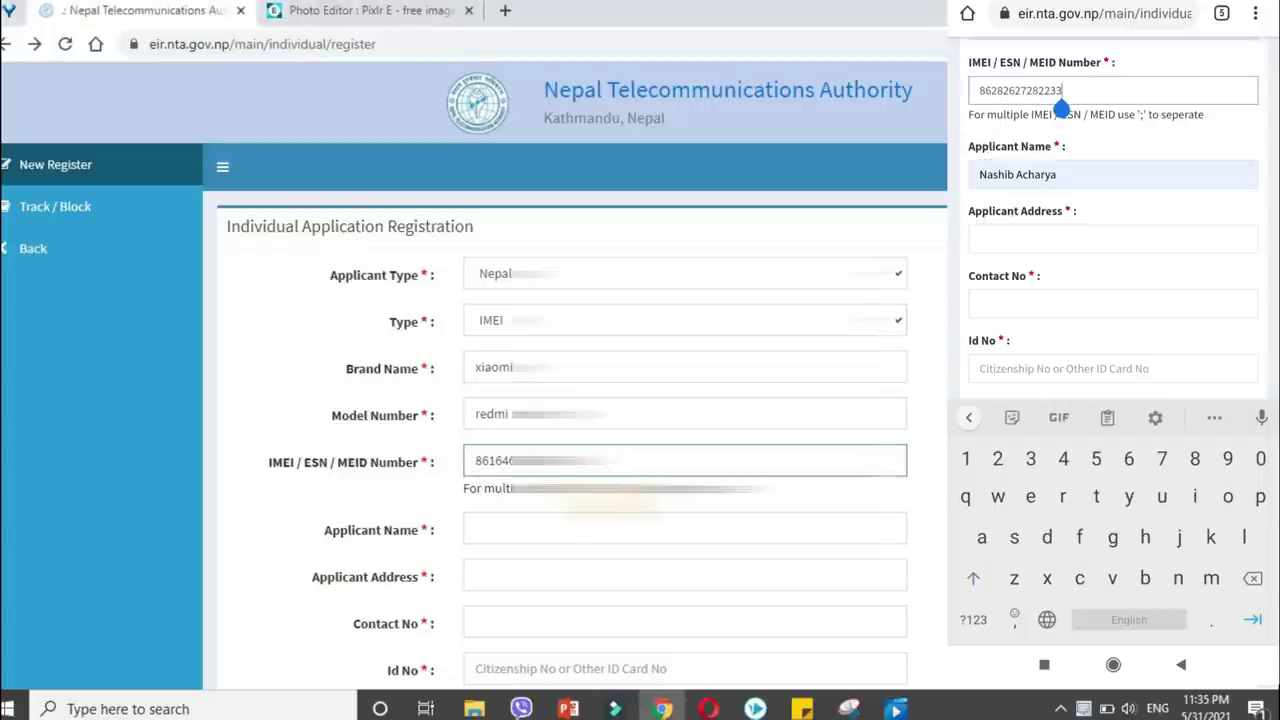
pyautogui.write(';')
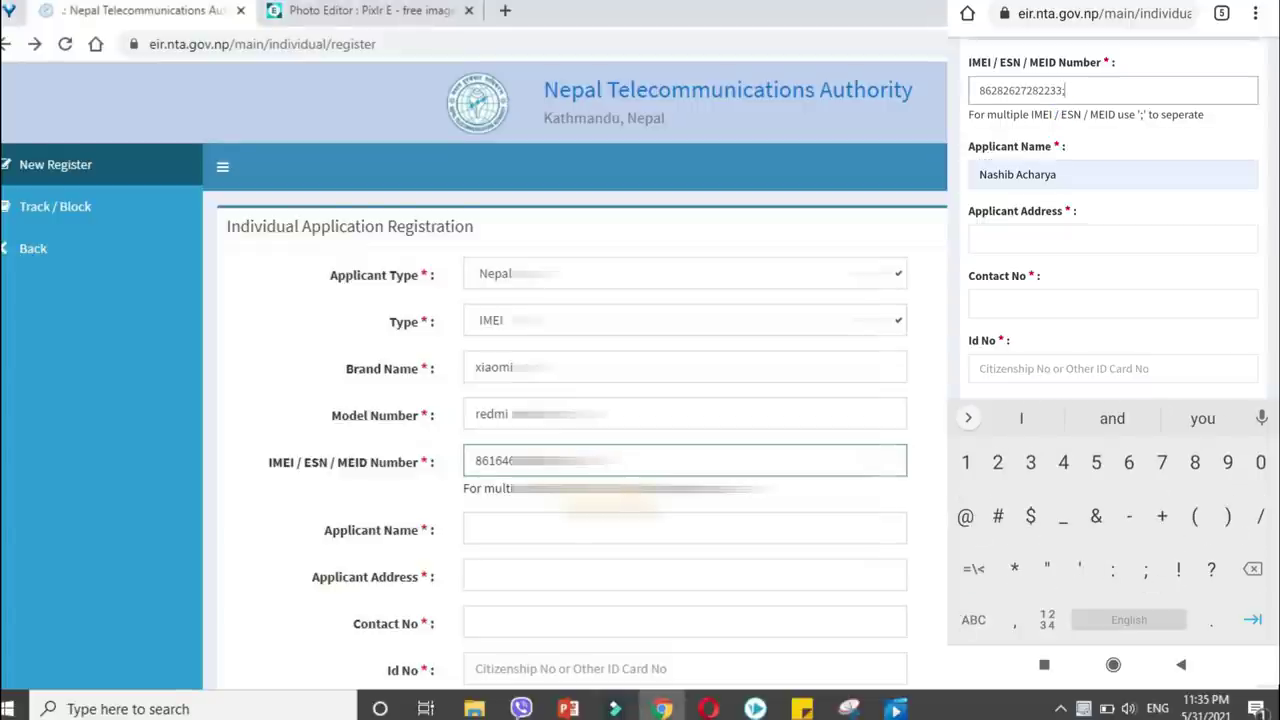
pyautogui.click(1112, 238)
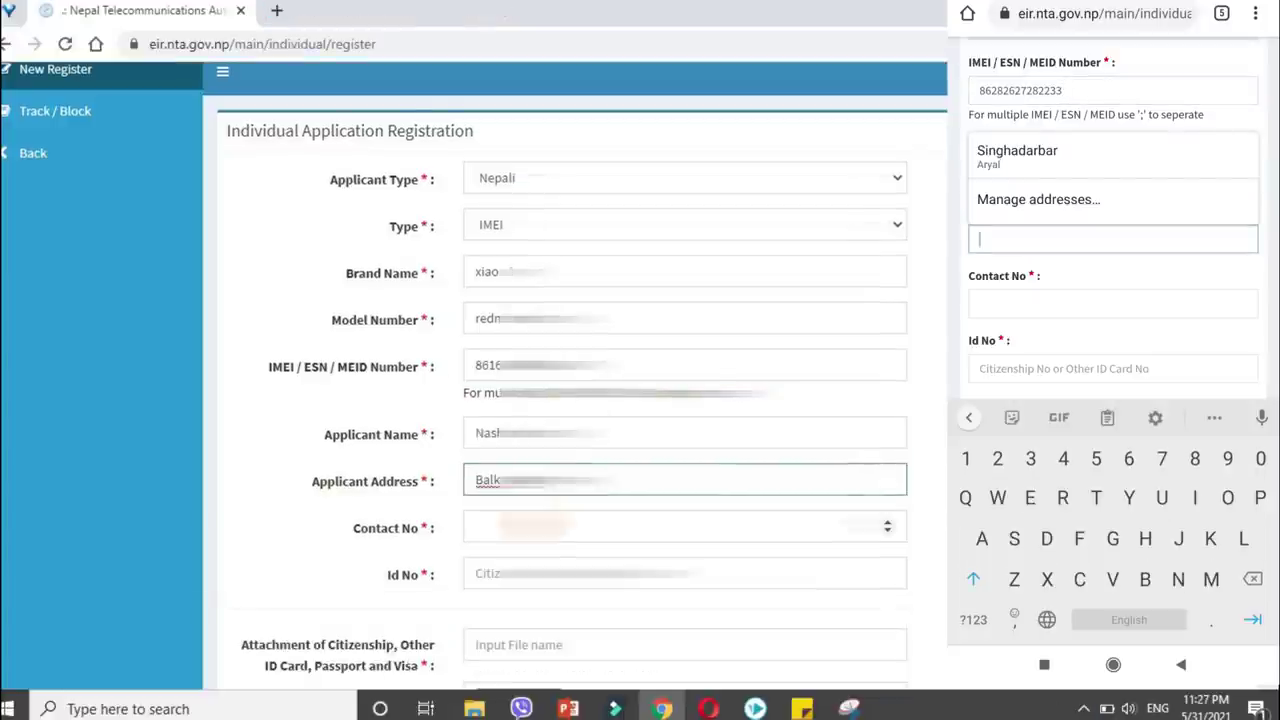
# Enter the applicant's contact number and ID number.
pyautogui.click(685, 527)
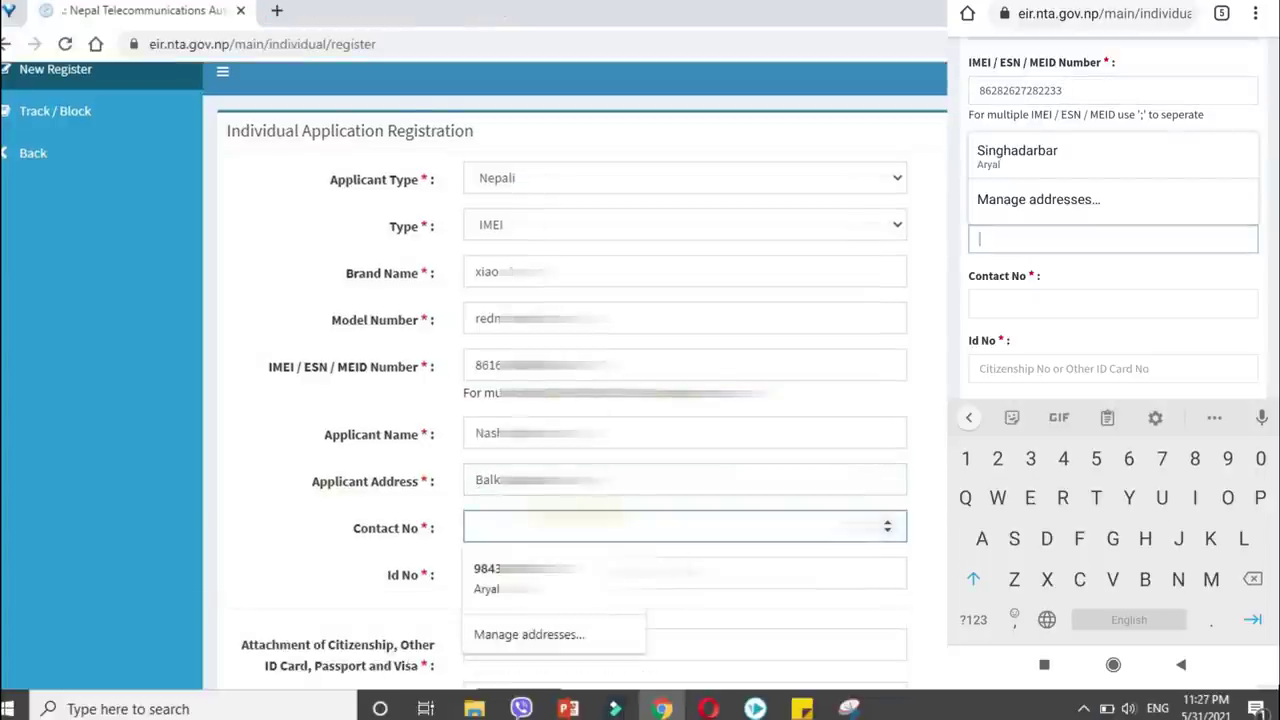
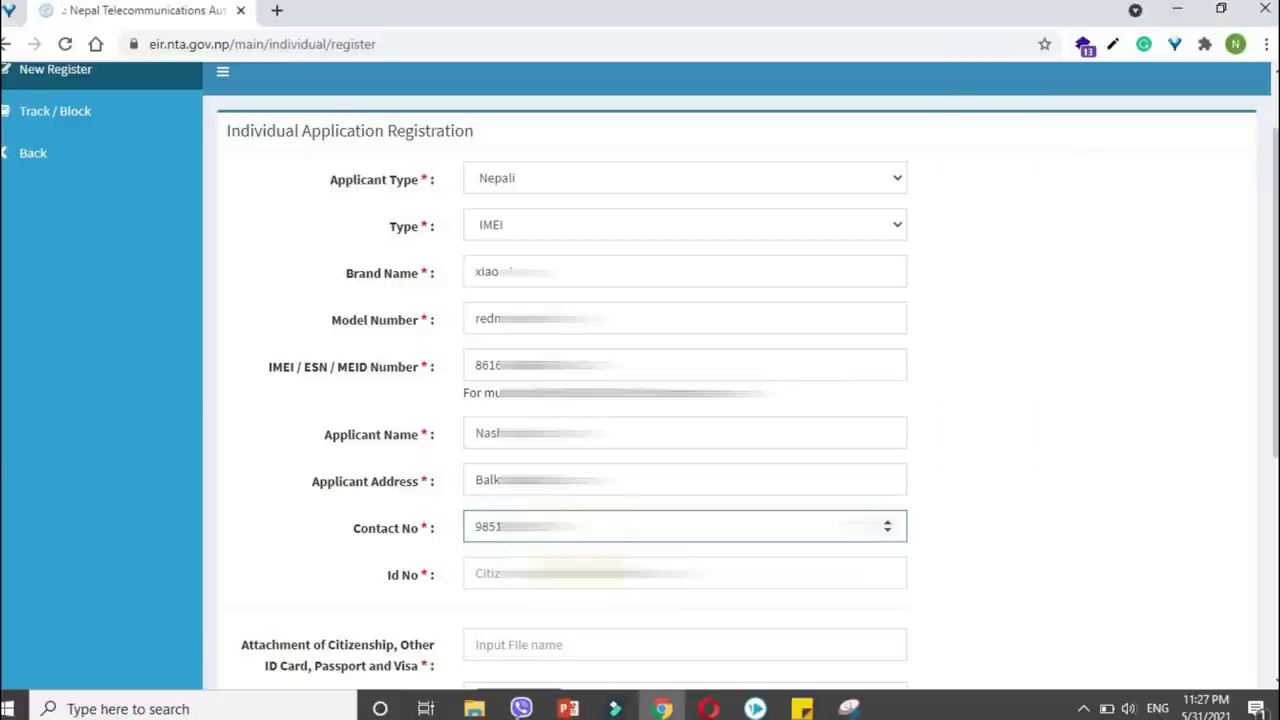
pyautogui.click(541, 573)
pyautogui.write('271')
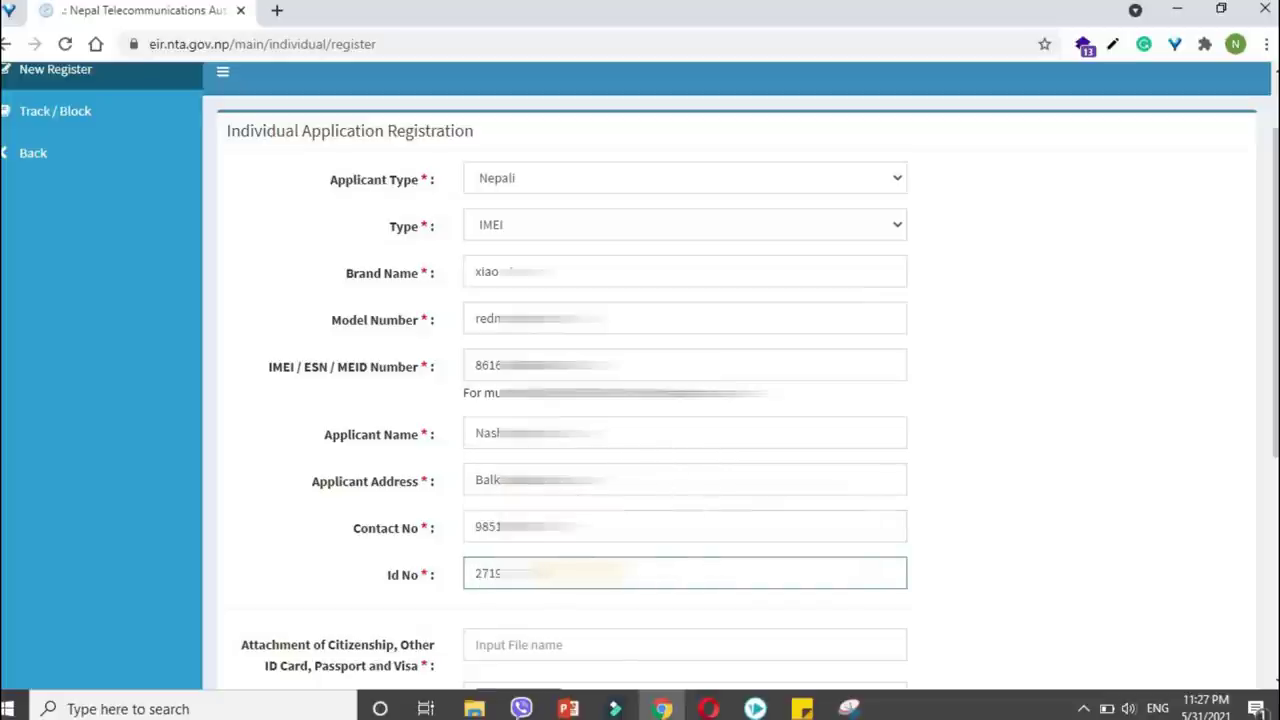
pyautogui.scroll(-2, 486, 477)
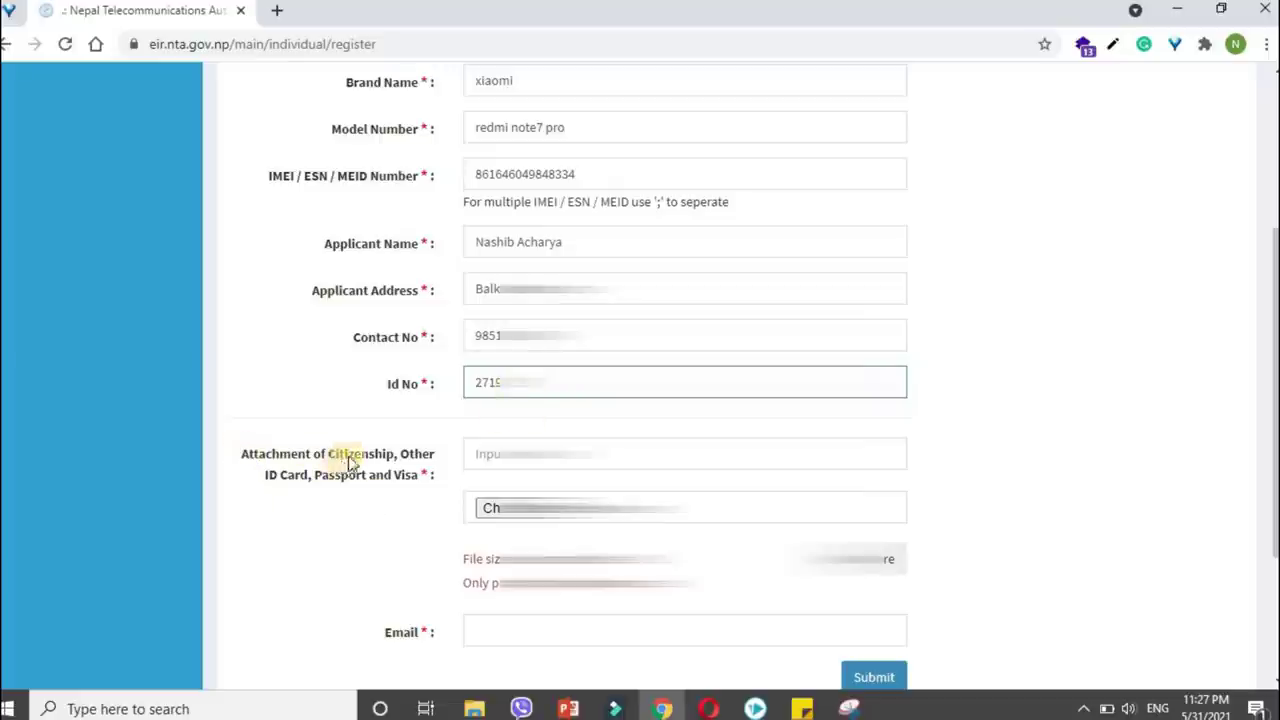
# Attach 9.citizenship front.jpg as the first attachment and begin typing its title.
pyautogui.moveTo(525, 381); pyautogui.dragTo(446, 389)
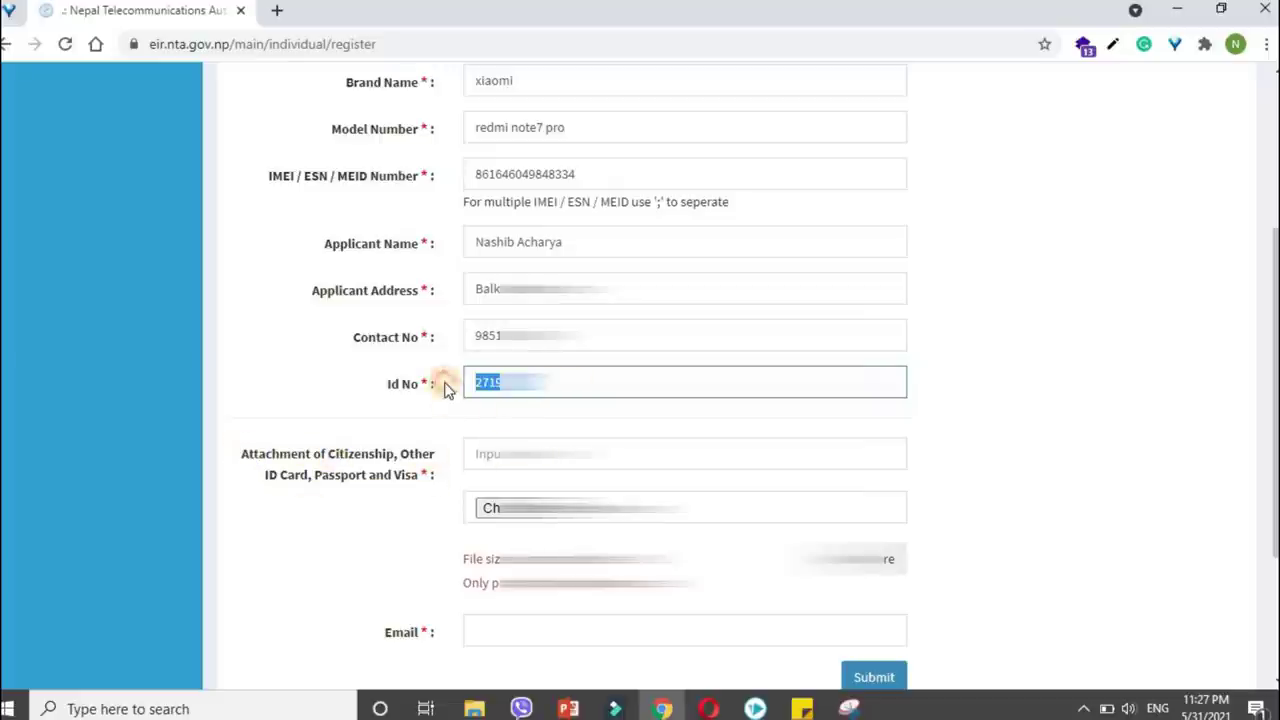
pyautogui.click(489, 454)
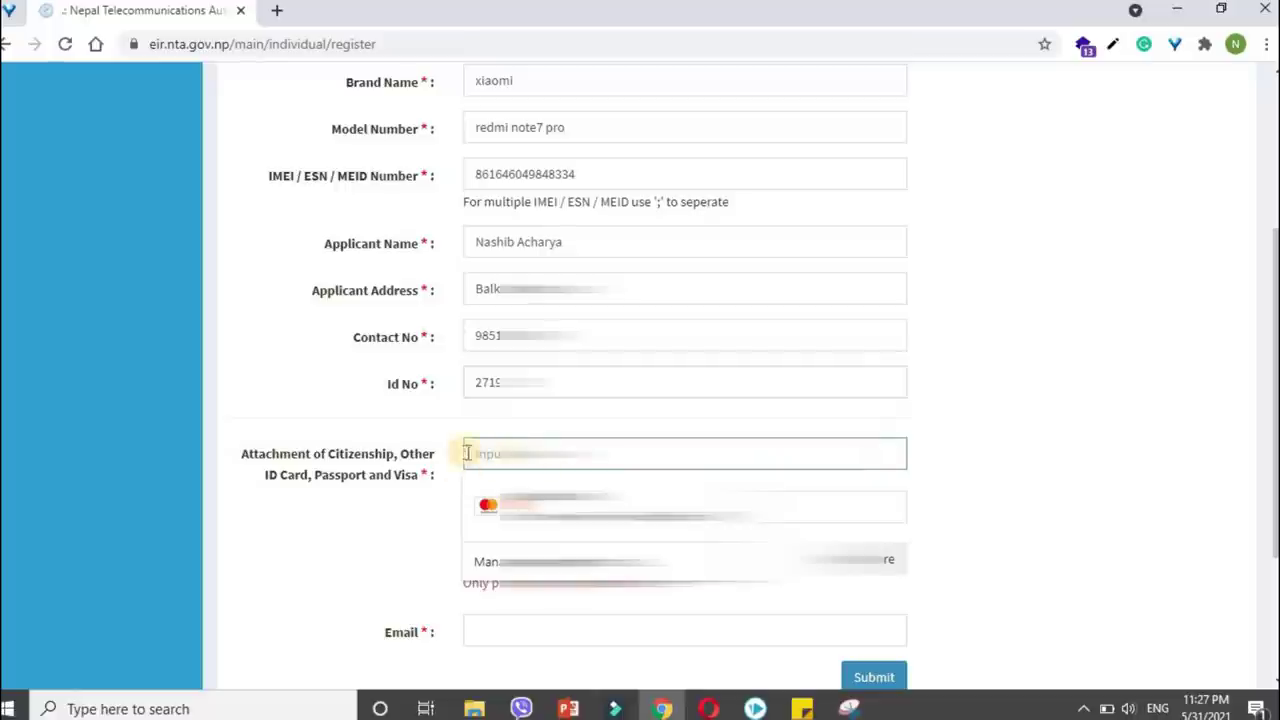
pyautogui.click(421, 525)
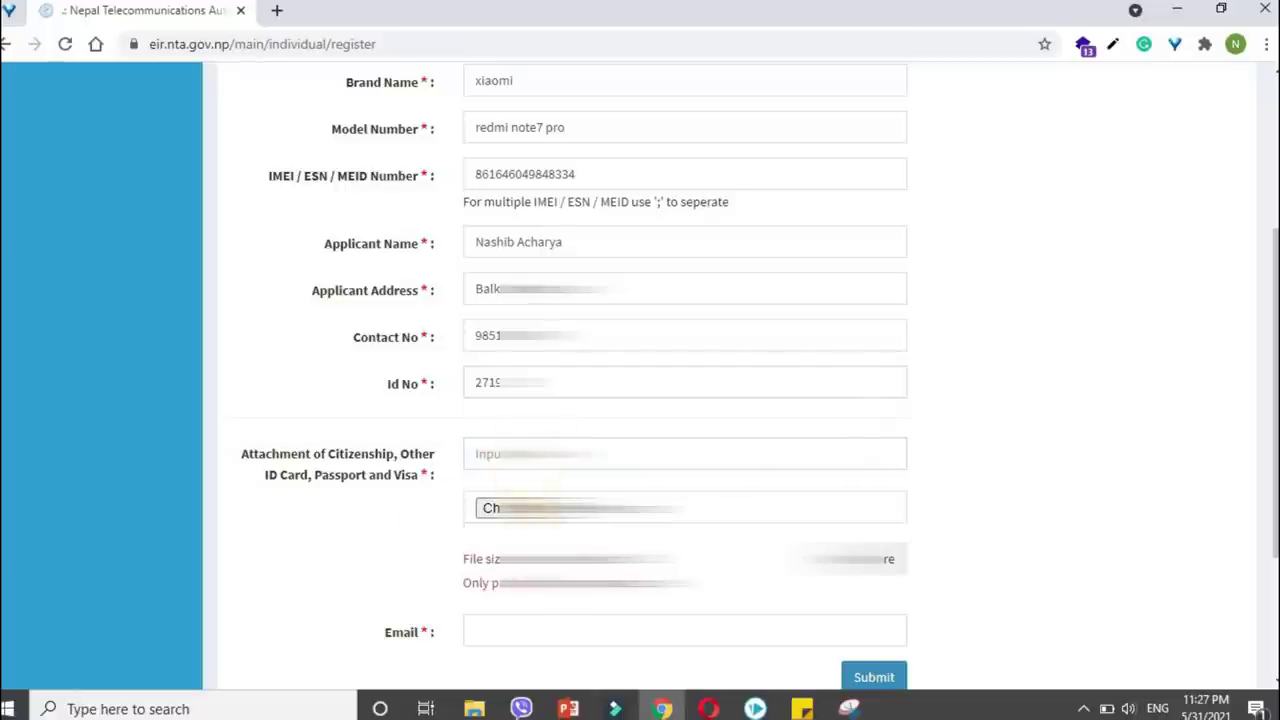
pyautogui.click(490, 508)
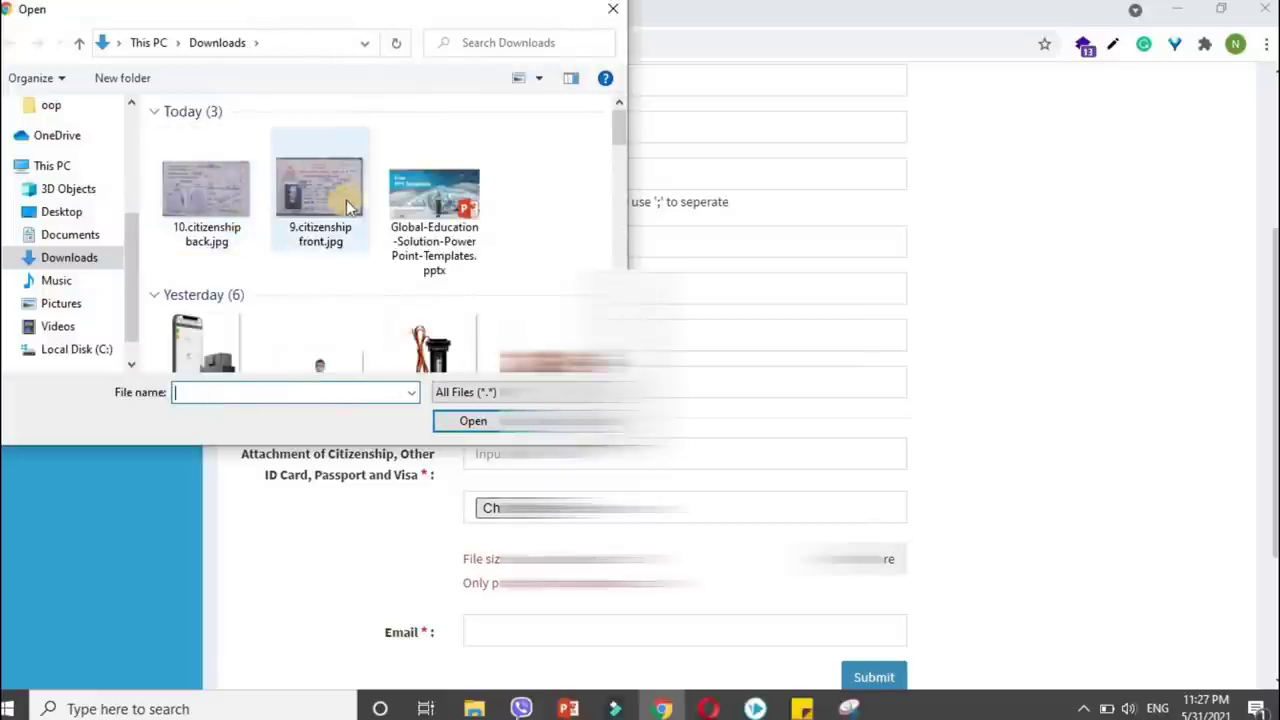
pyautogui.click(340, 200)
pyautogui.click(457, 421)
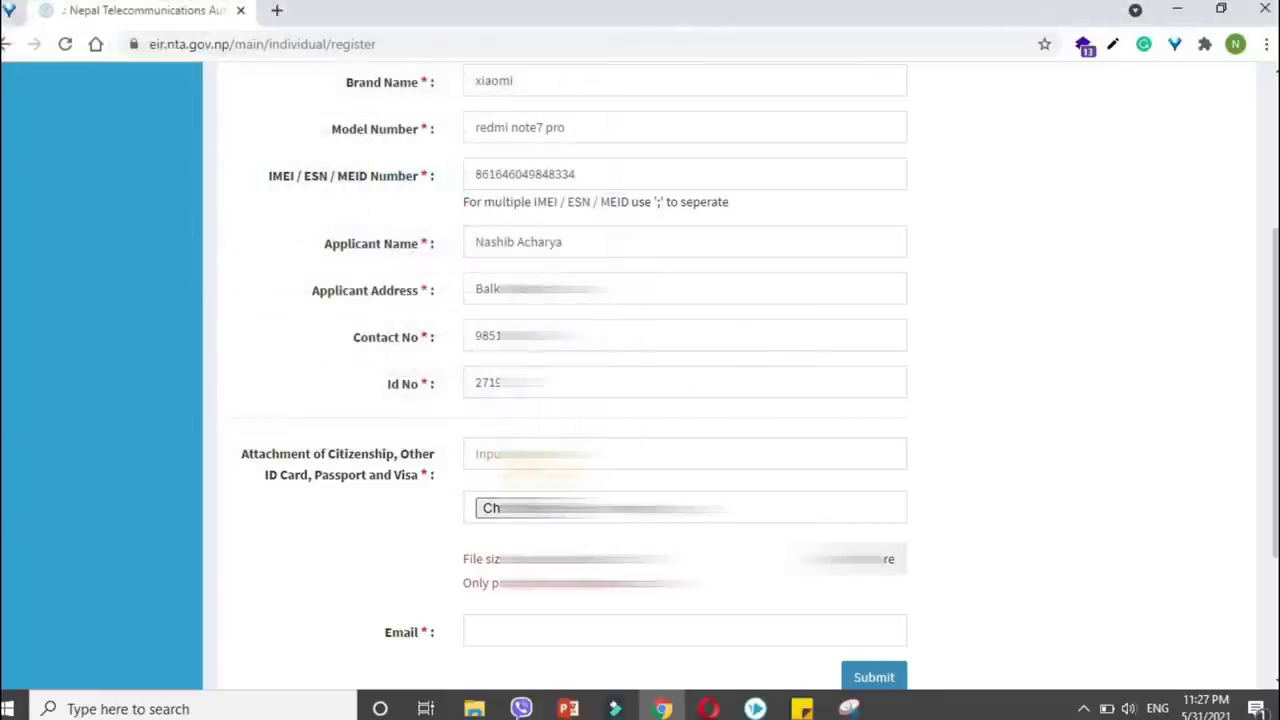
pyautogui.write('v')
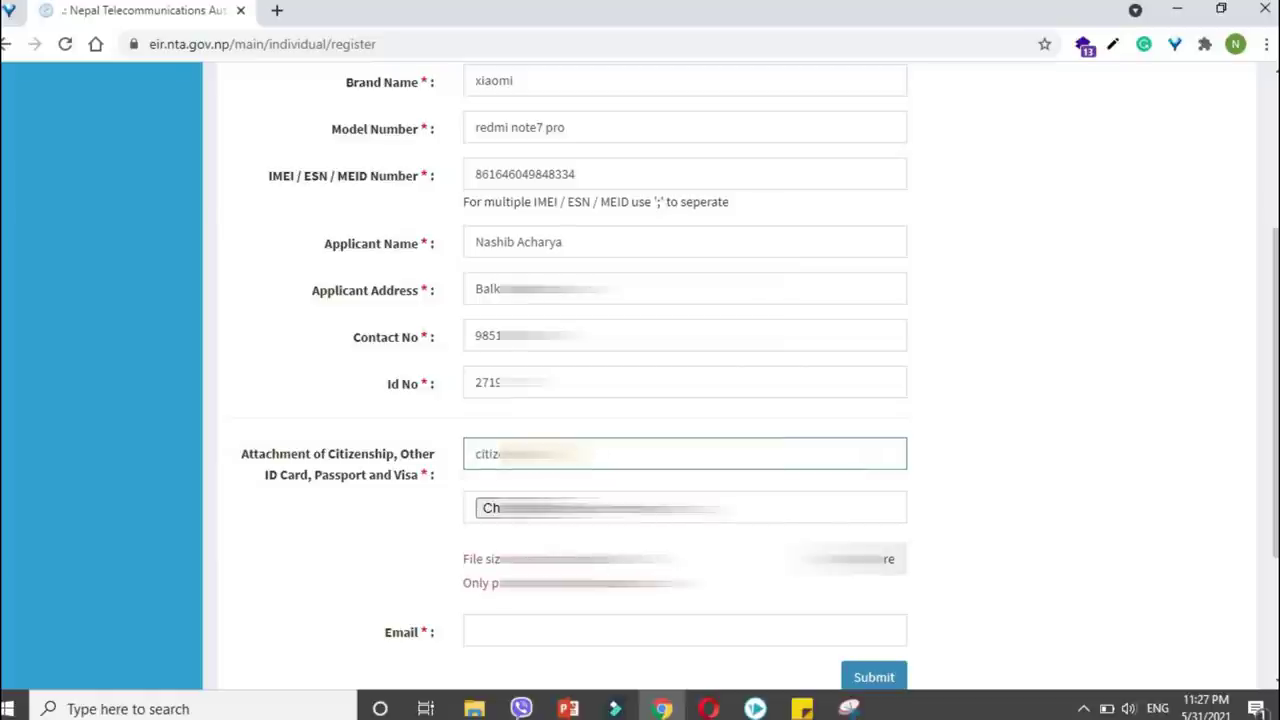
# Add a second attachment row with 10.citizenship back.jpg.
pyautogui.click(895, 598)
pyautogui.click(480, 559)
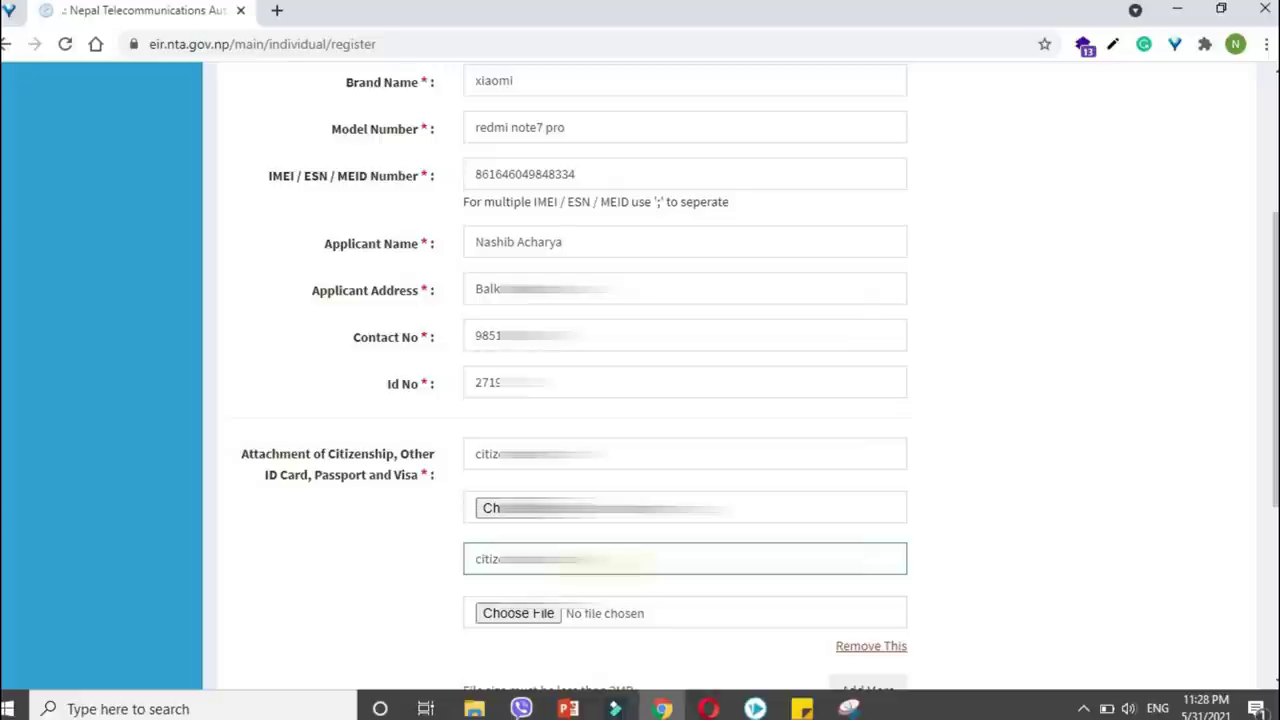
pyautogui.click(520, 613)
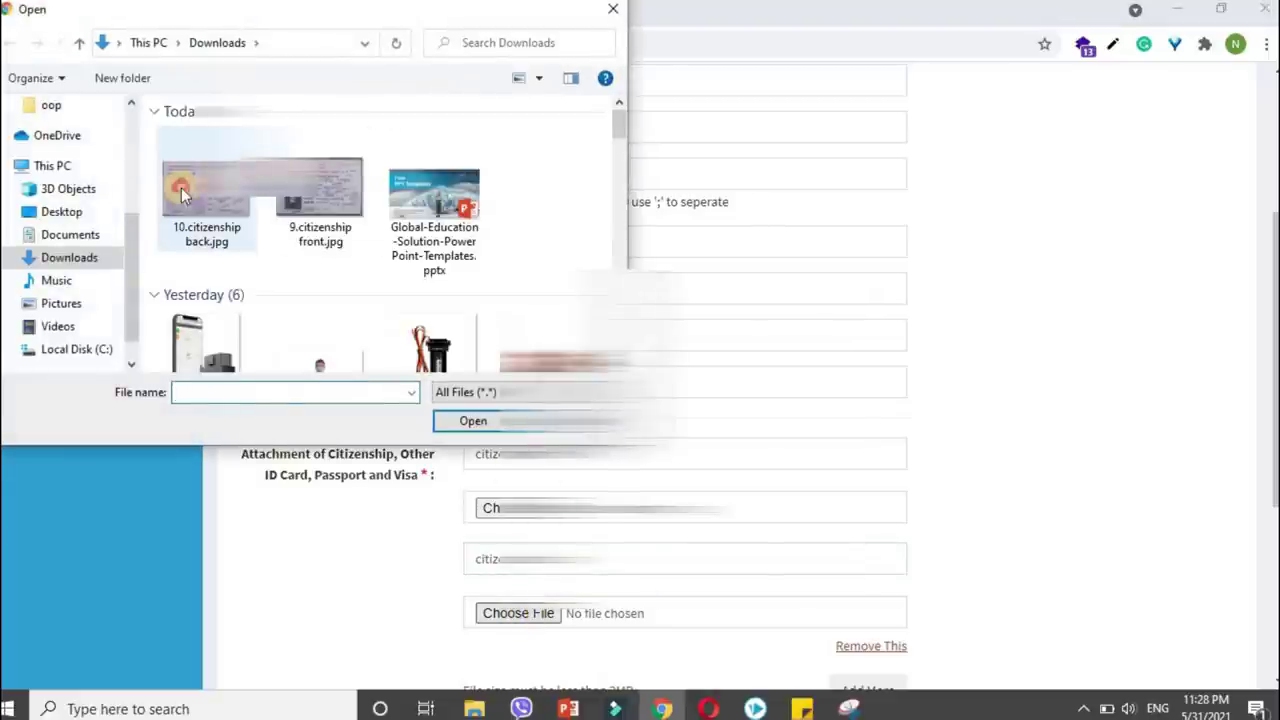
pyautogui.click(207, 195)
pyautogui.click(474, 421)
# Check the 3MB file size limit note and open a new browser tab.
pyautogui.scroll(-3, 487, 428)
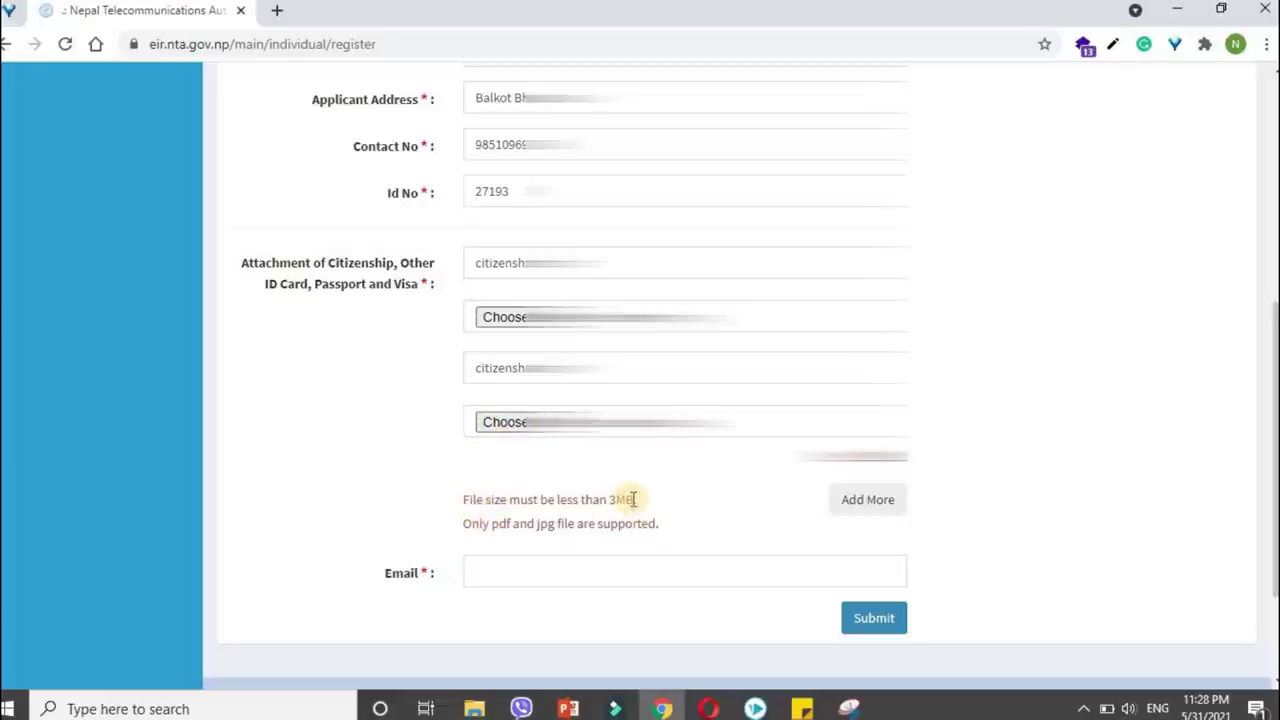
pyautogui.moveTo(636, 499); pyautogui.dragTo(431, 500)
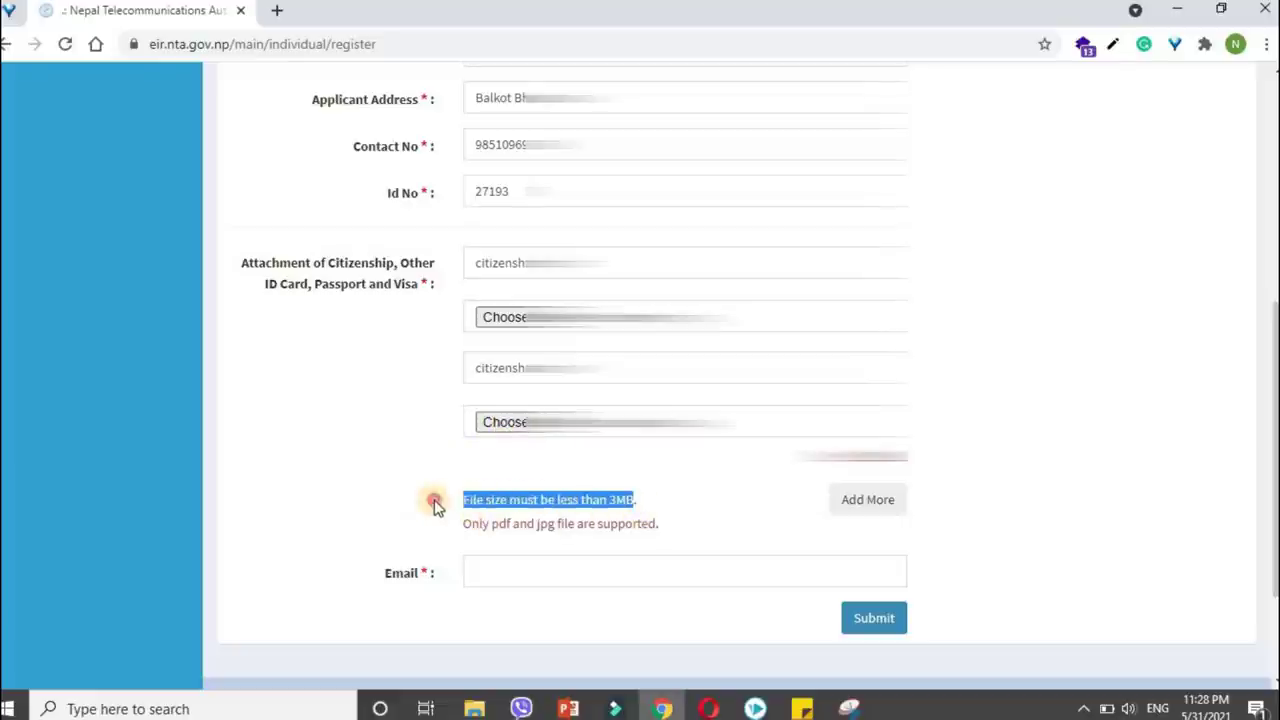
pyautogui.click(660, 499)
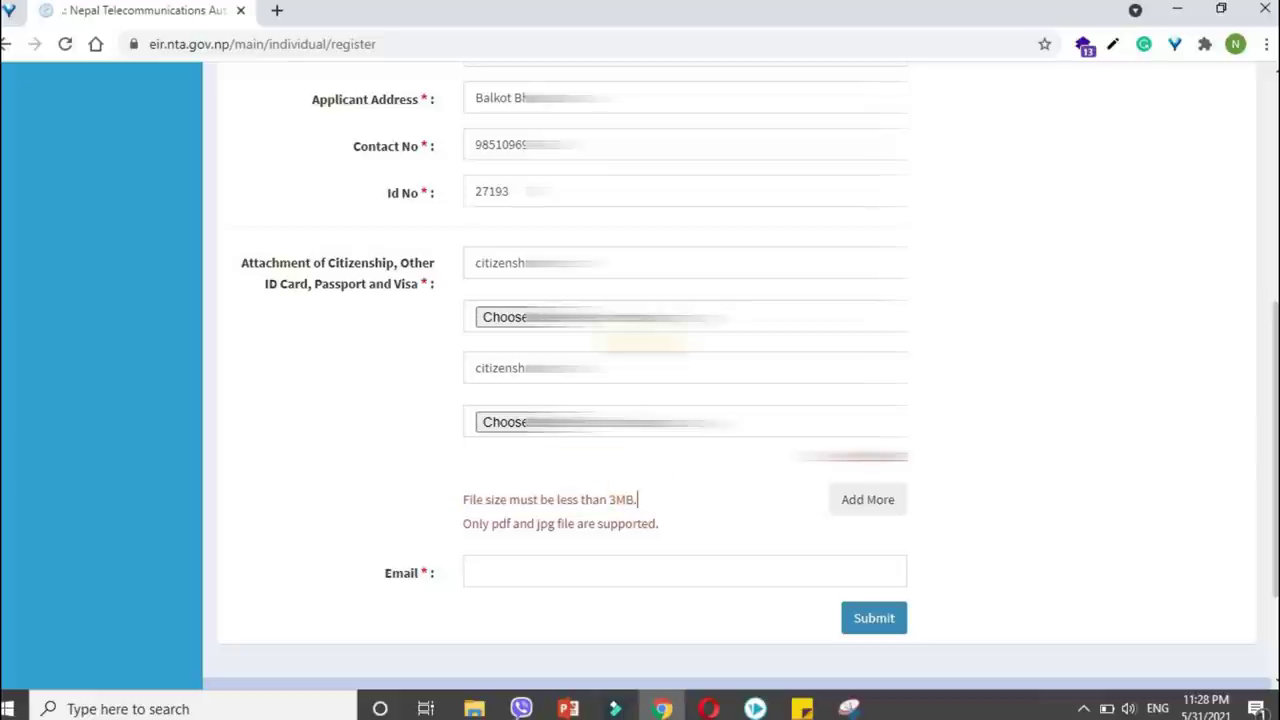
pyautogui.click(274, 12)
# Go to pixlr.com and launch the Pixlr E editor.
pyautogui.click(276, 45)
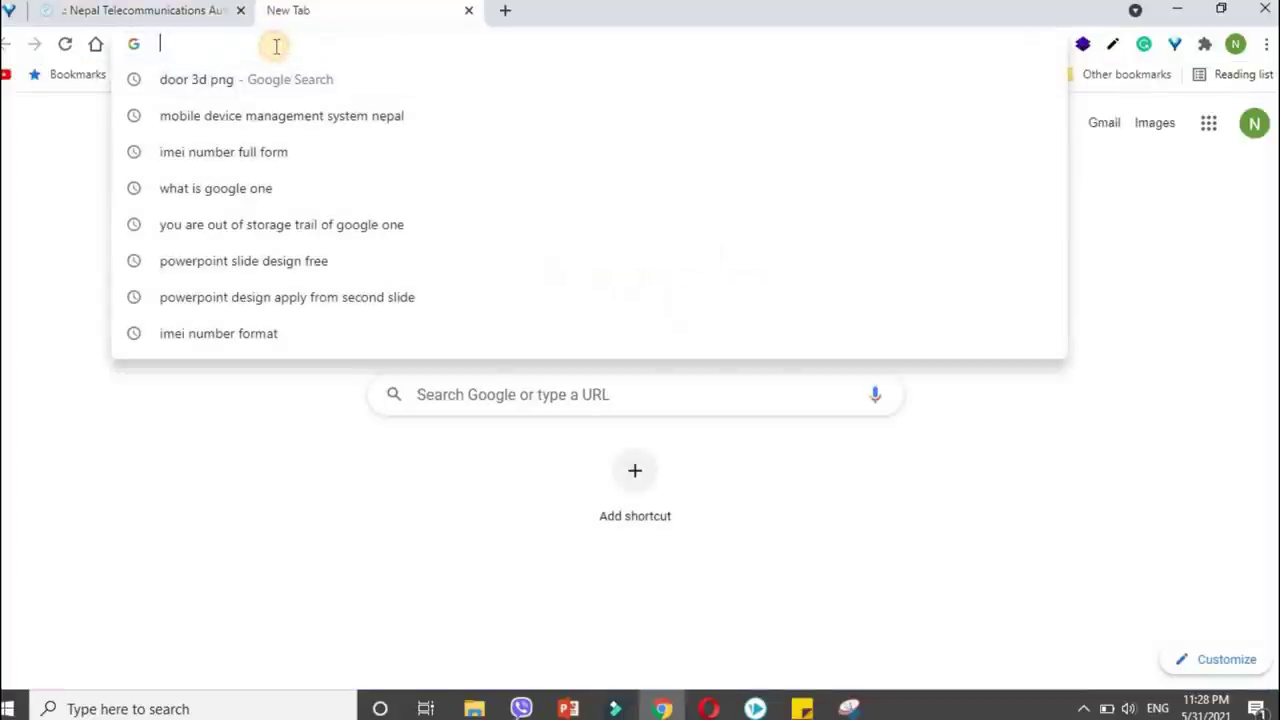
pyautogui.write('pixlr.com')
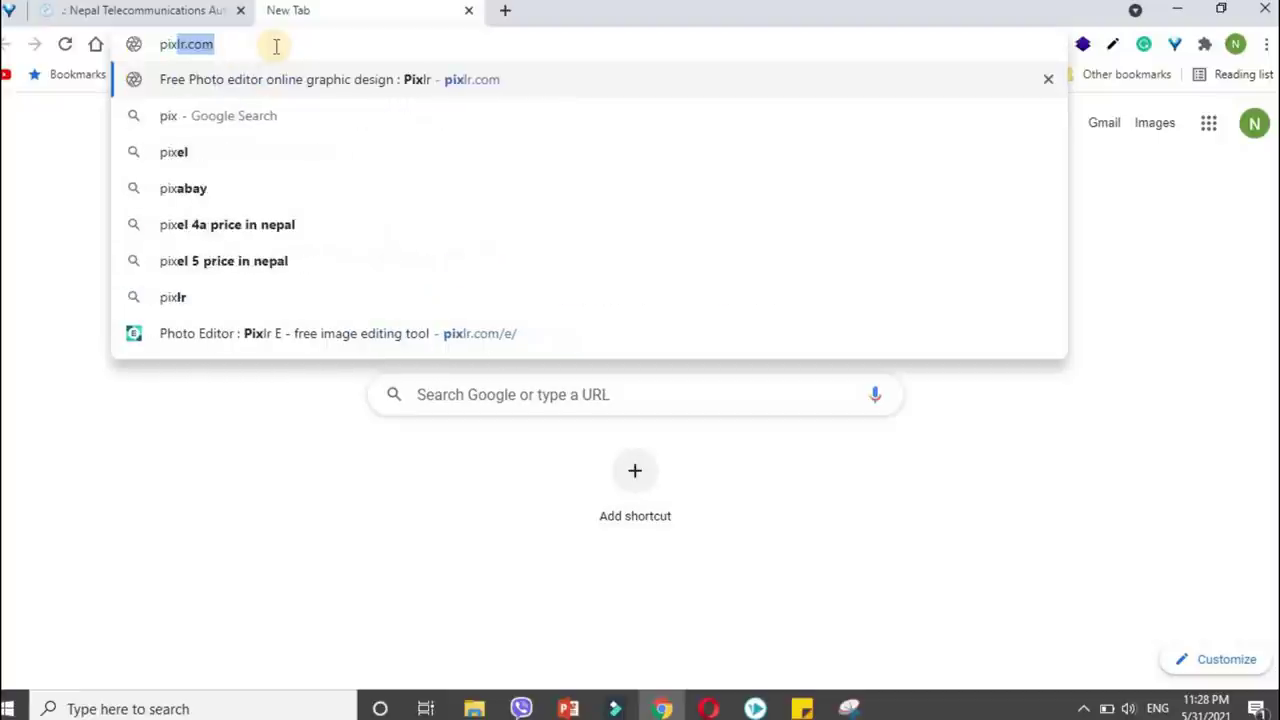
pyautogui.press('Return')
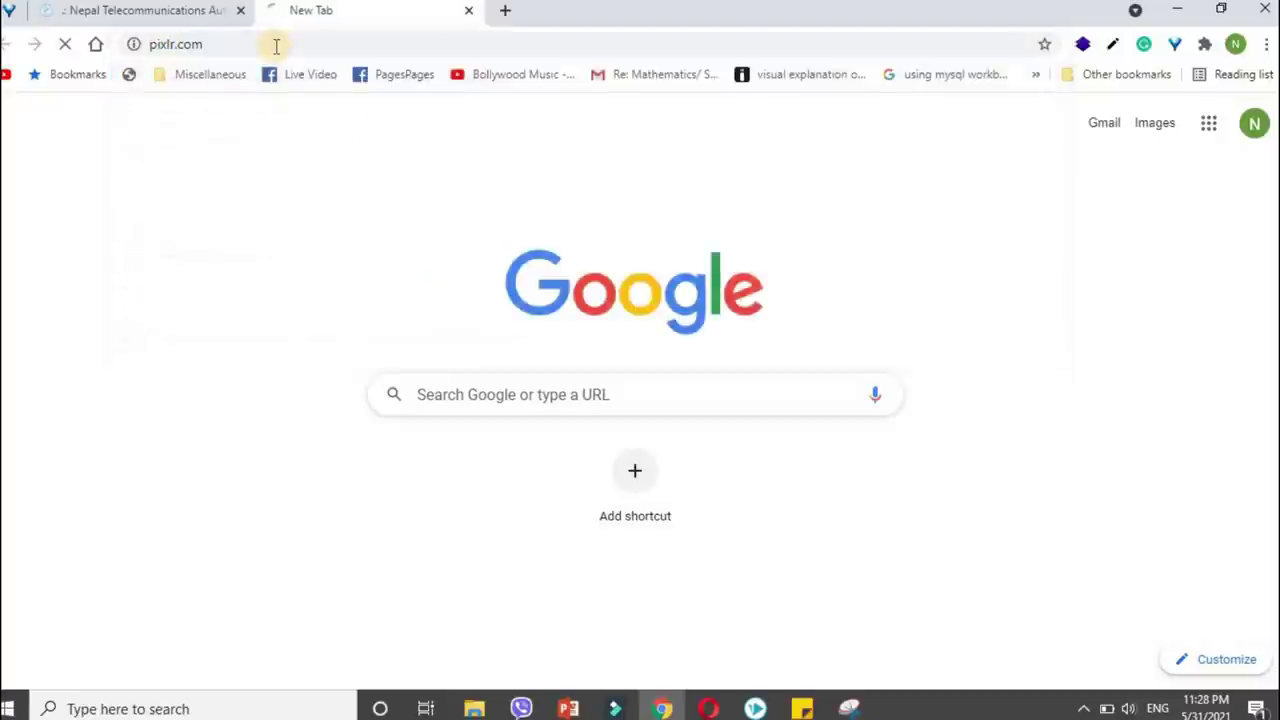
pyautogui.click(442, 522)
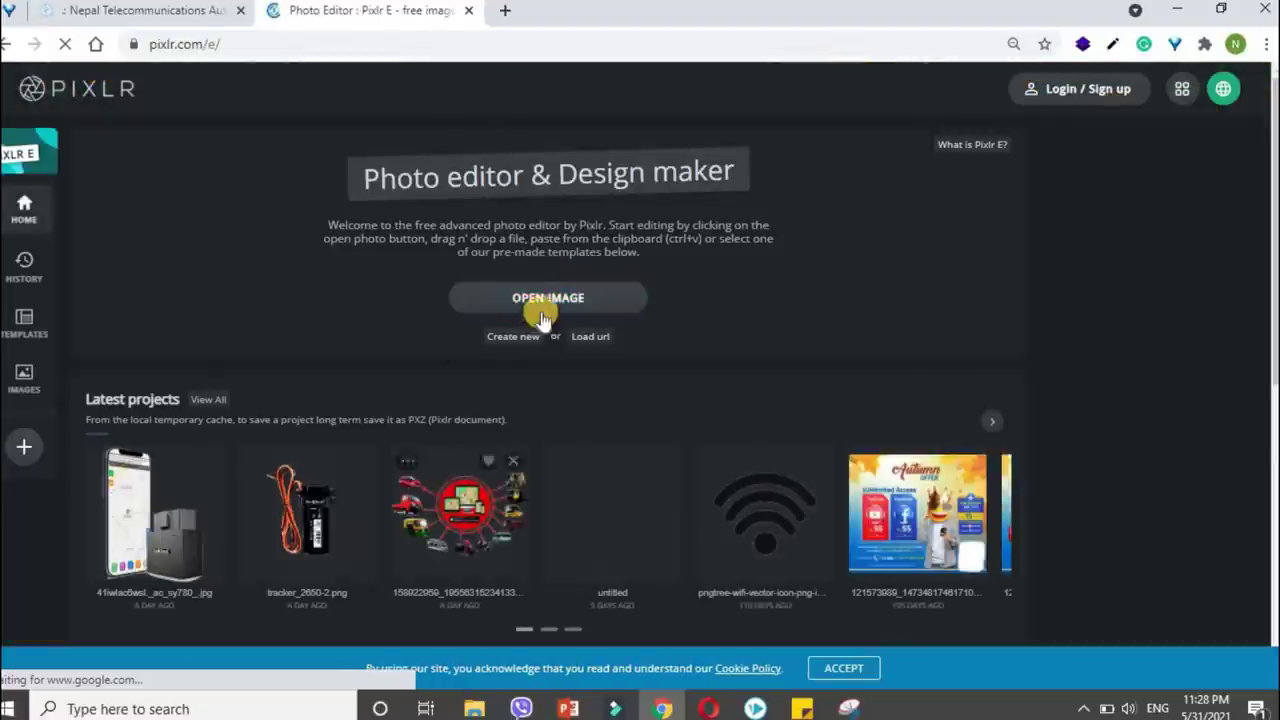
# Open the recent phone-and-tracker project, then open thumbnail.png from Downloads.
pyautogui.click(138, 514)
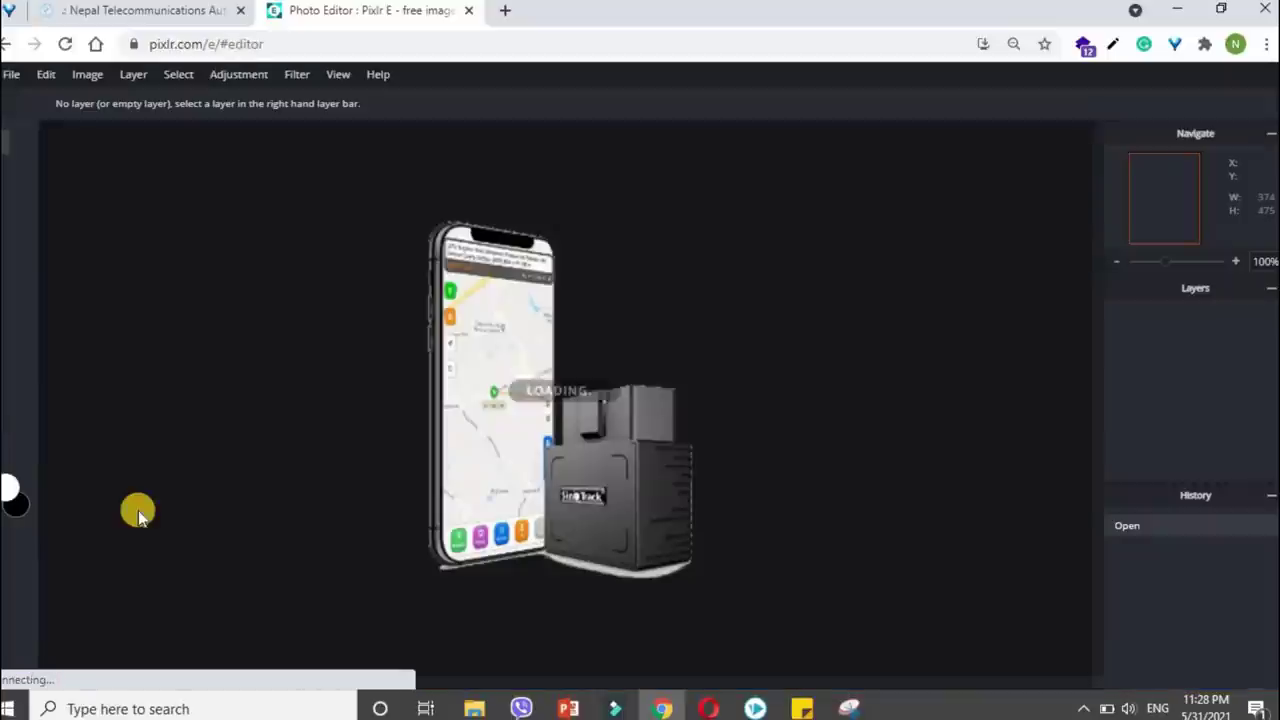
pyautogui.click(13, 80)
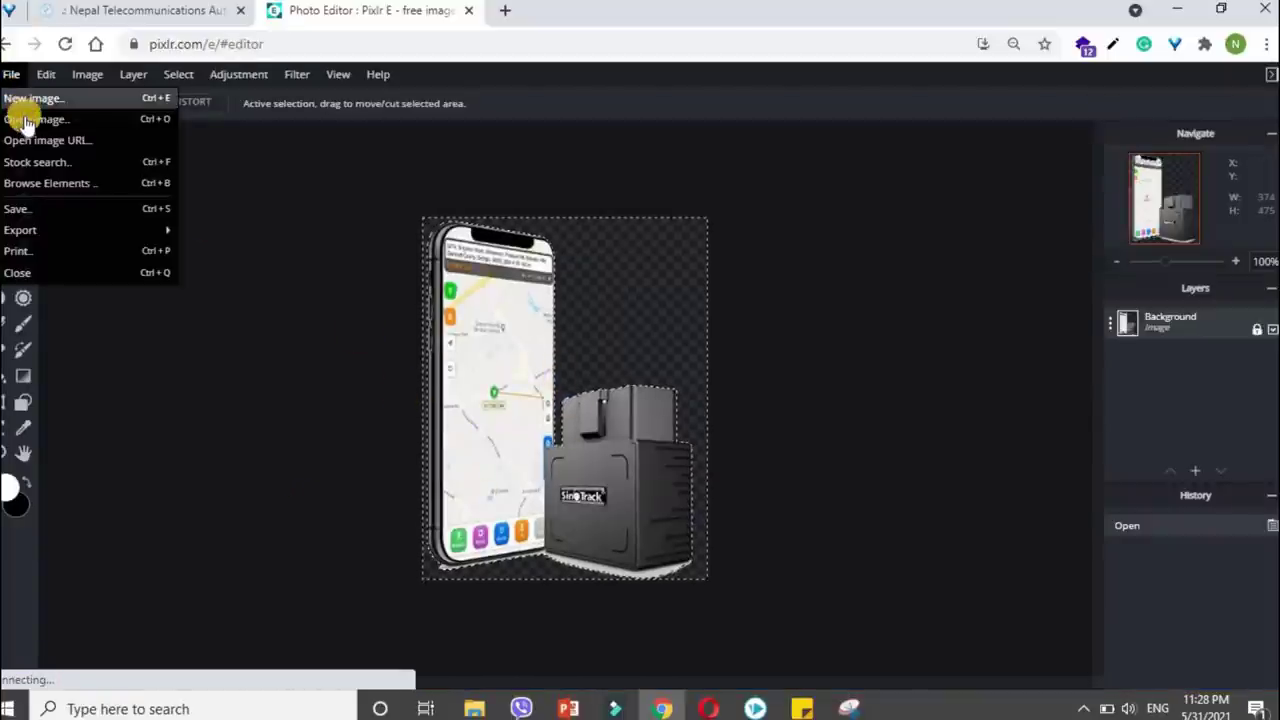
pyautogui.click(122, 118)
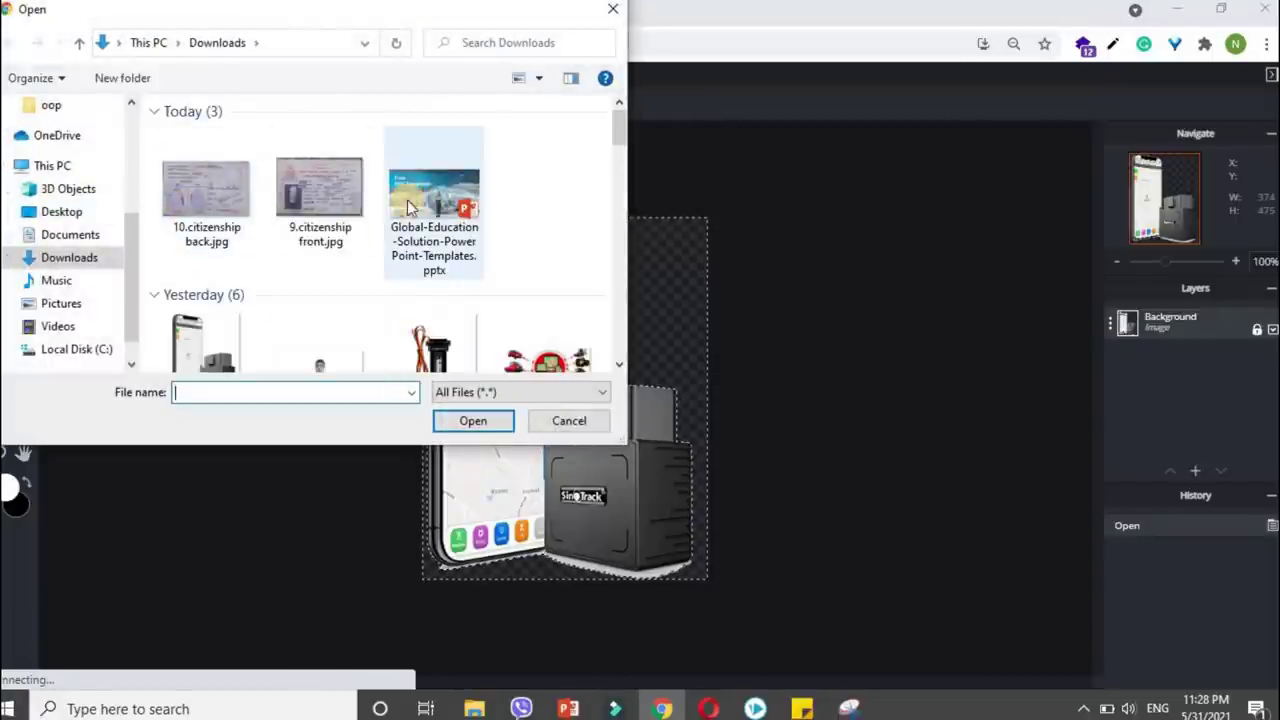
pyautogui.click(320, 192)
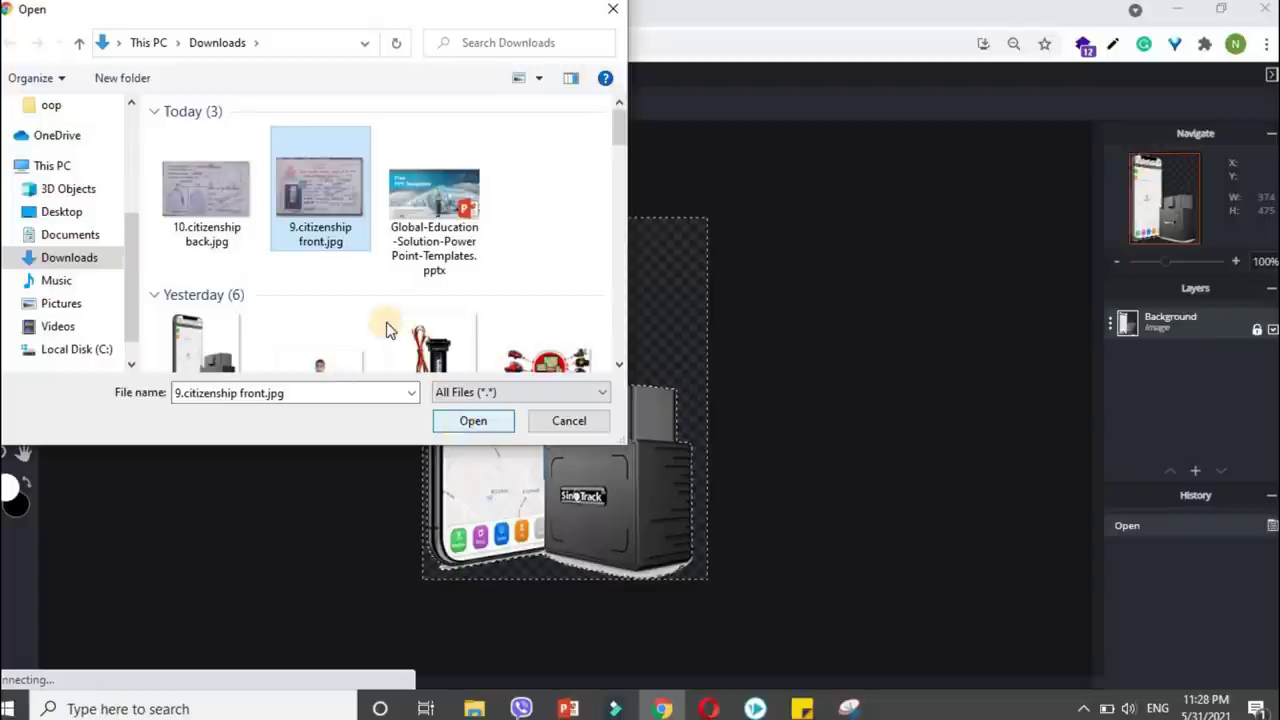
pyautogui.scroll(-3, 320, 290)
pyautogui.click(316, 185)
pyautogui.click(465, 421)
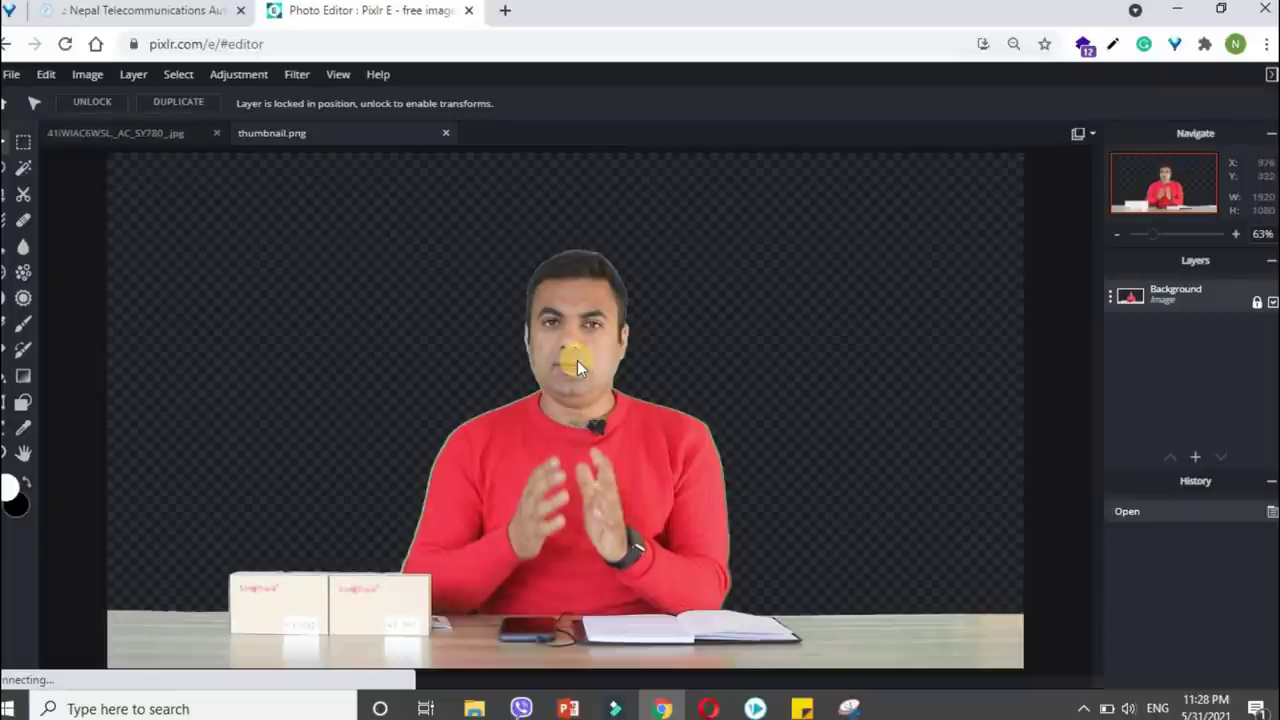
# Set the thumbnail's save options to JPG at 59% quality, about 55.9 kb.
pyautogui.hotkey('ctrl', 's')
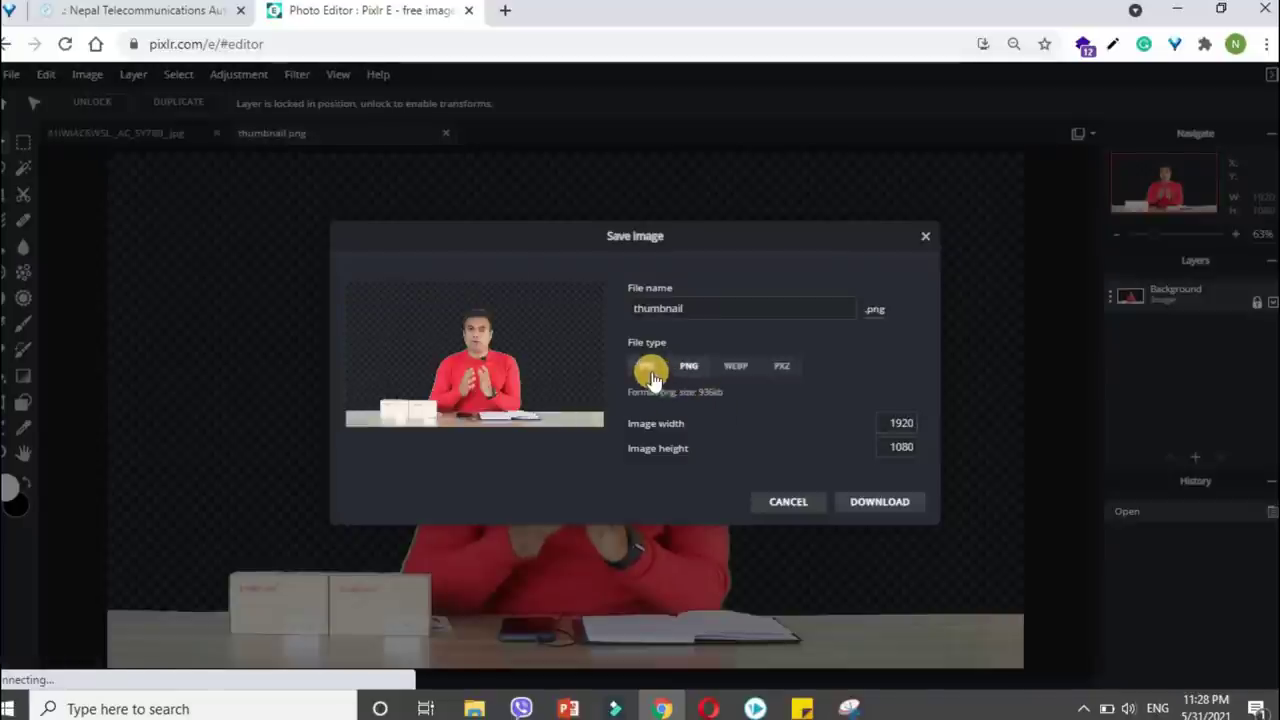
pyautogui.click(648, 367)
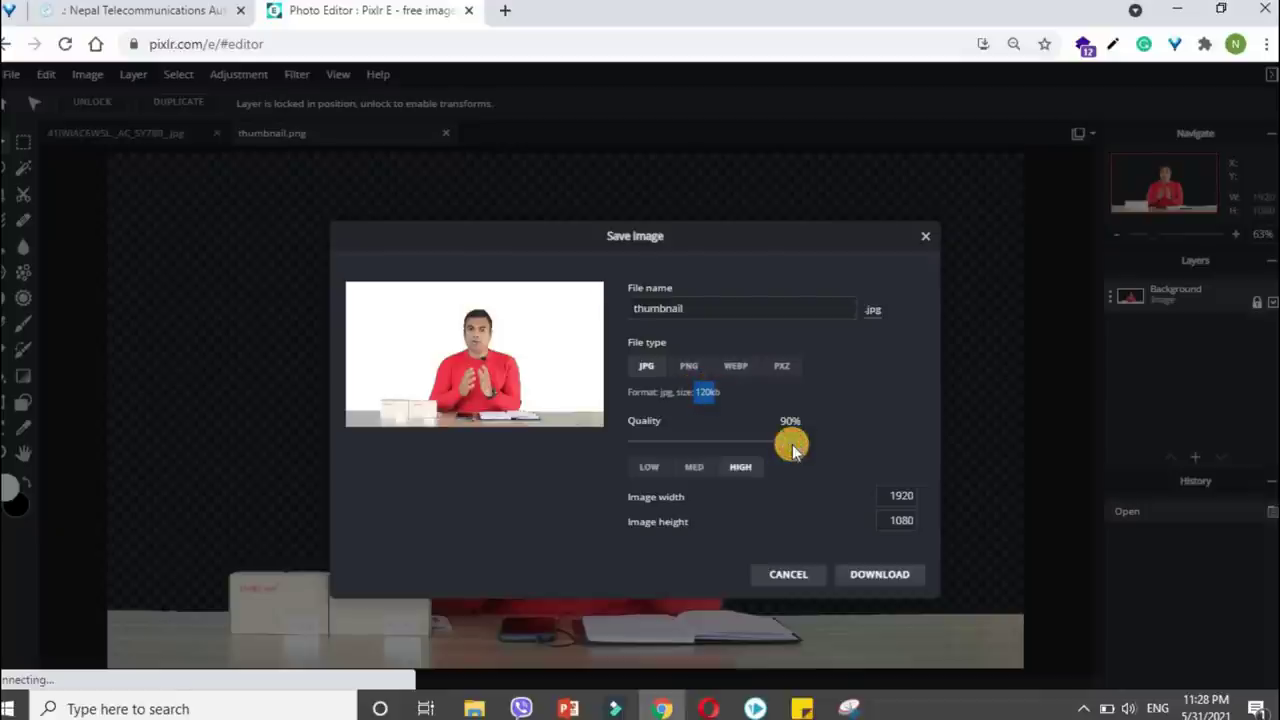
pyautogui.moveTo(785, 443); pyautogui.dragTo(734, 448)
pyautogui.click(697, 446)
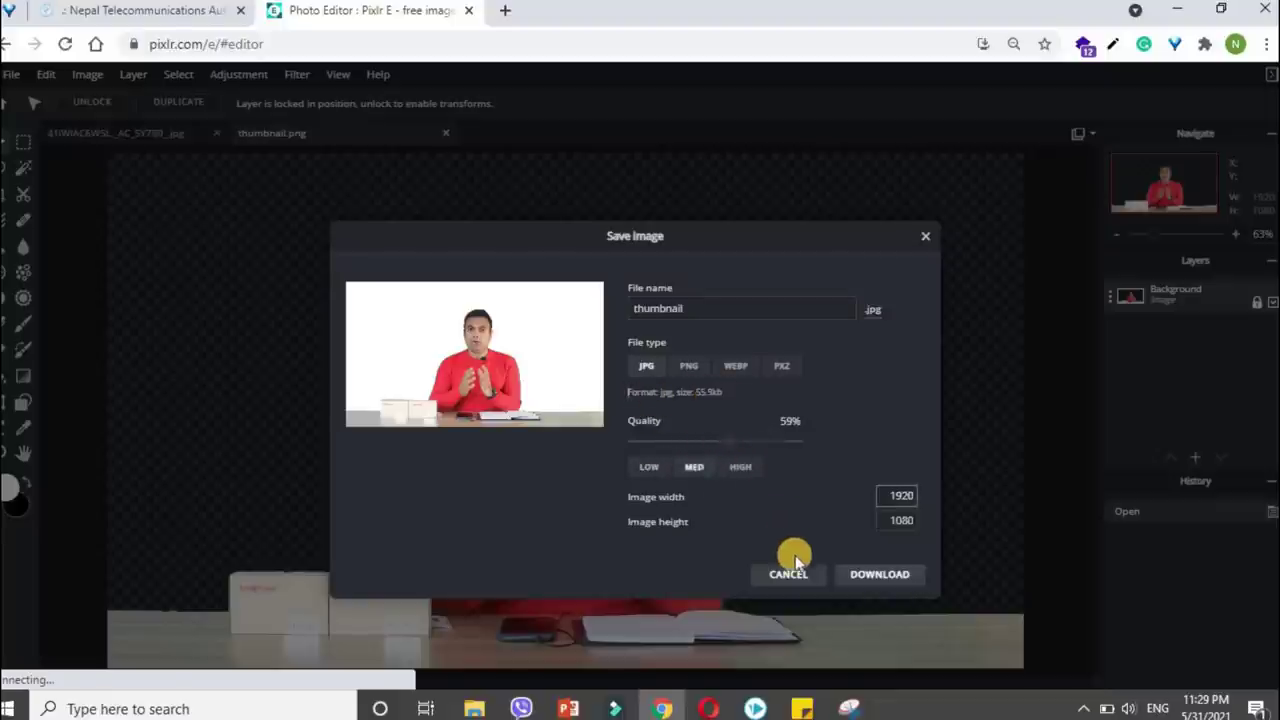
pyautogui.doubleClick(710, 393)
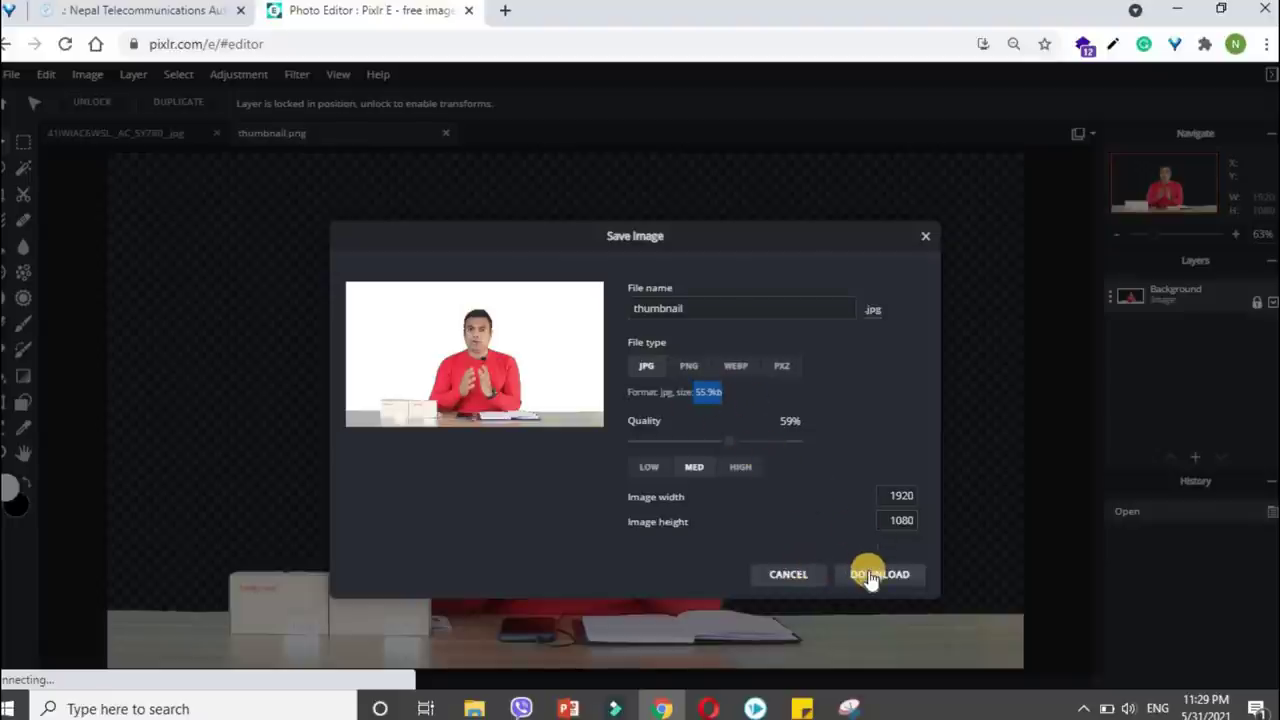
# Close the save dialog and return to the NTA form's Email field.
pyautogui.click(928, 242)
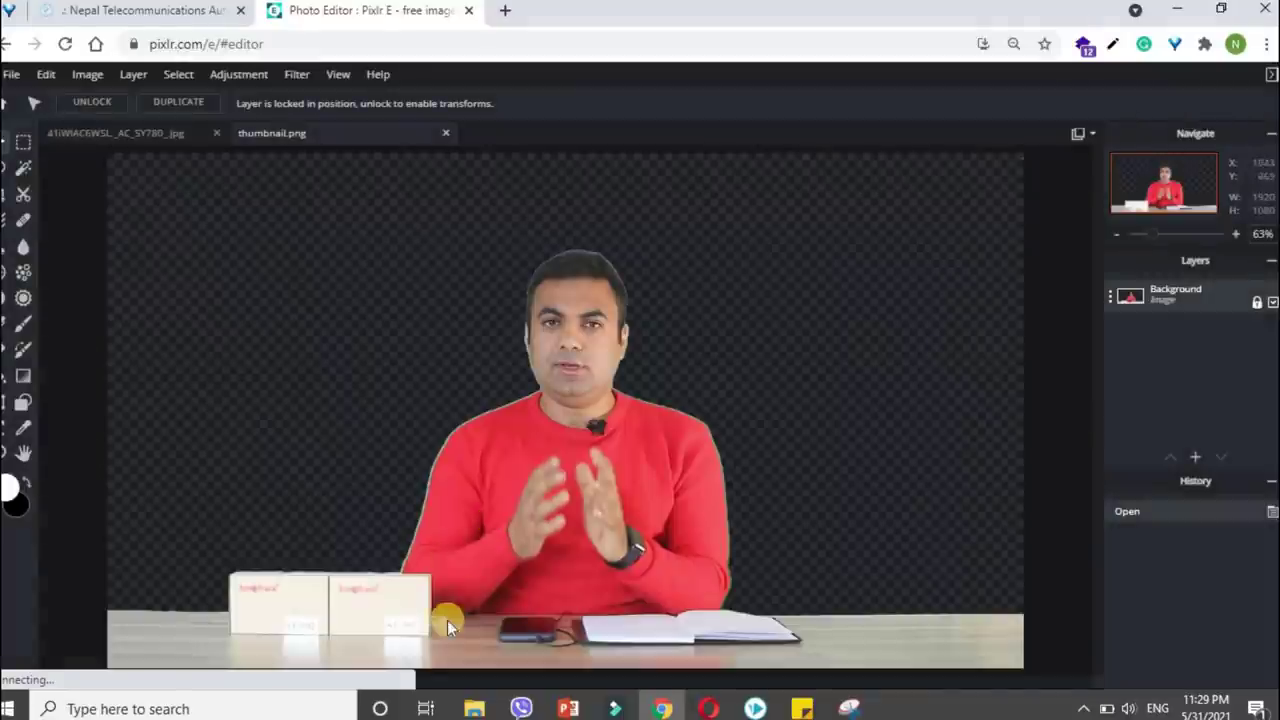
pyautogui.click(204, 13)
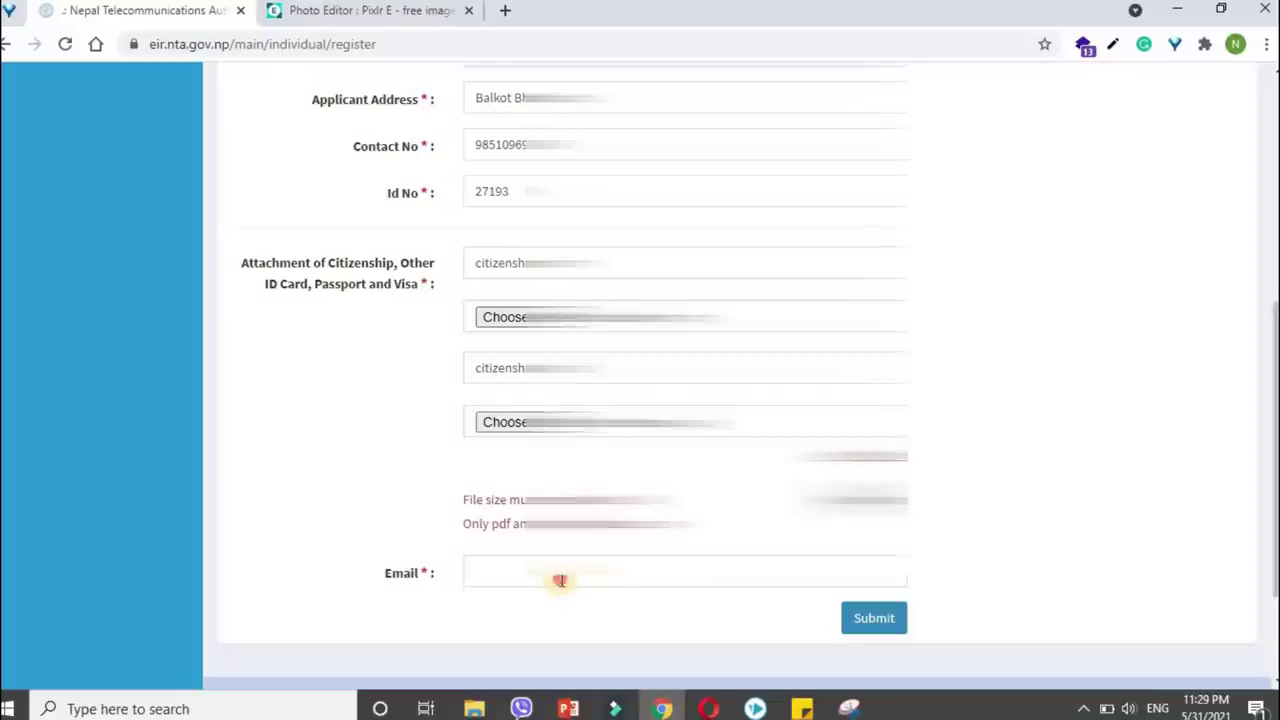
pyautogui.click(560, 580)
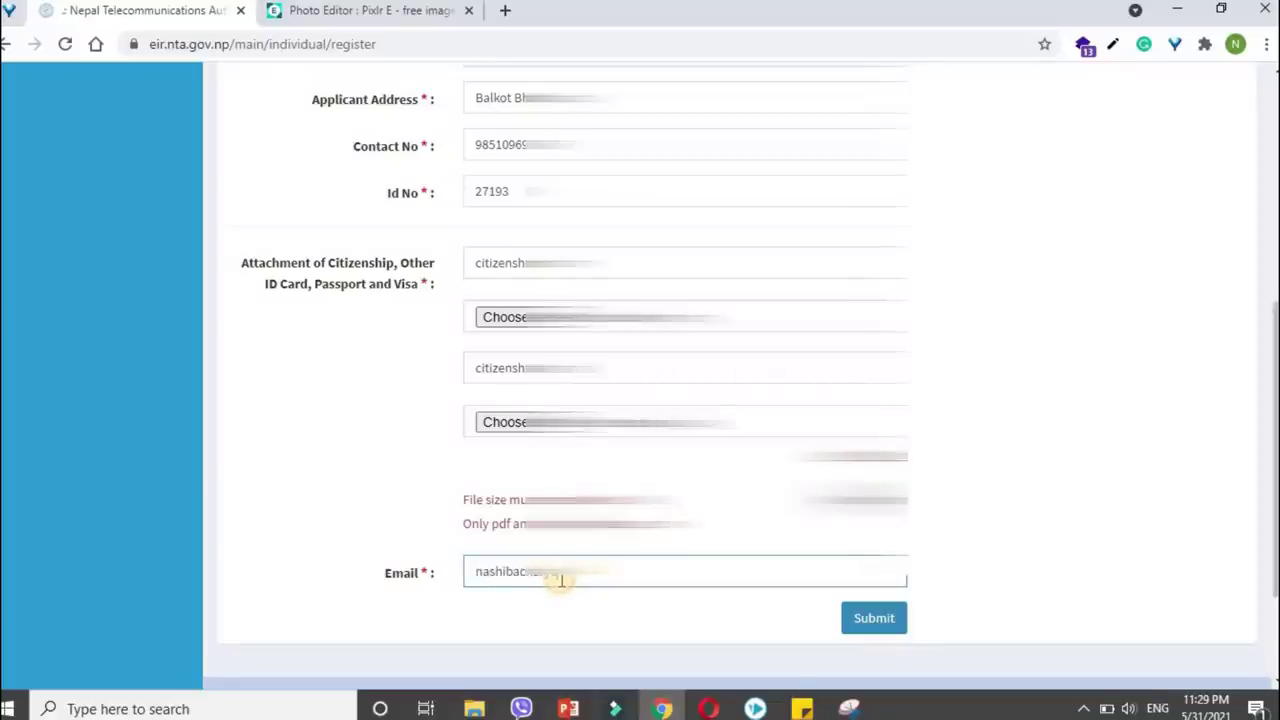
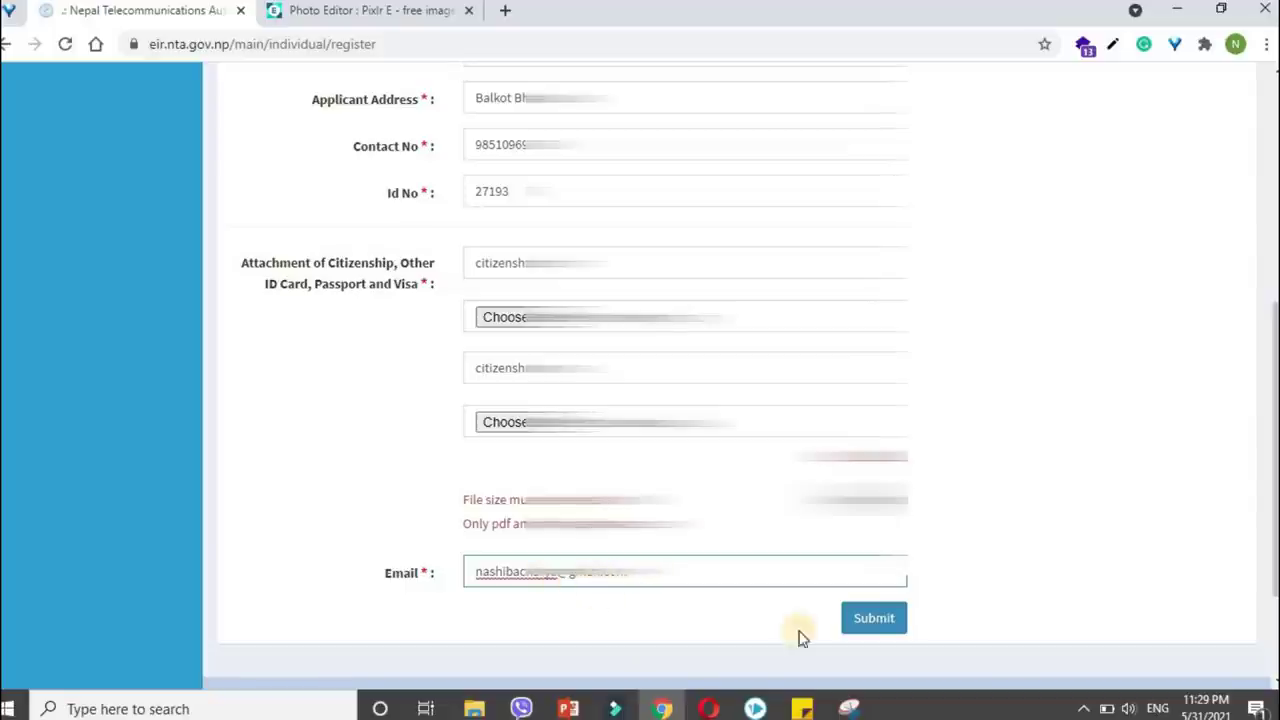
# Fill in the applicant's e-mail address, submit the registration form, and accept the confirmation alert.
pyautogui.click(874, 620)
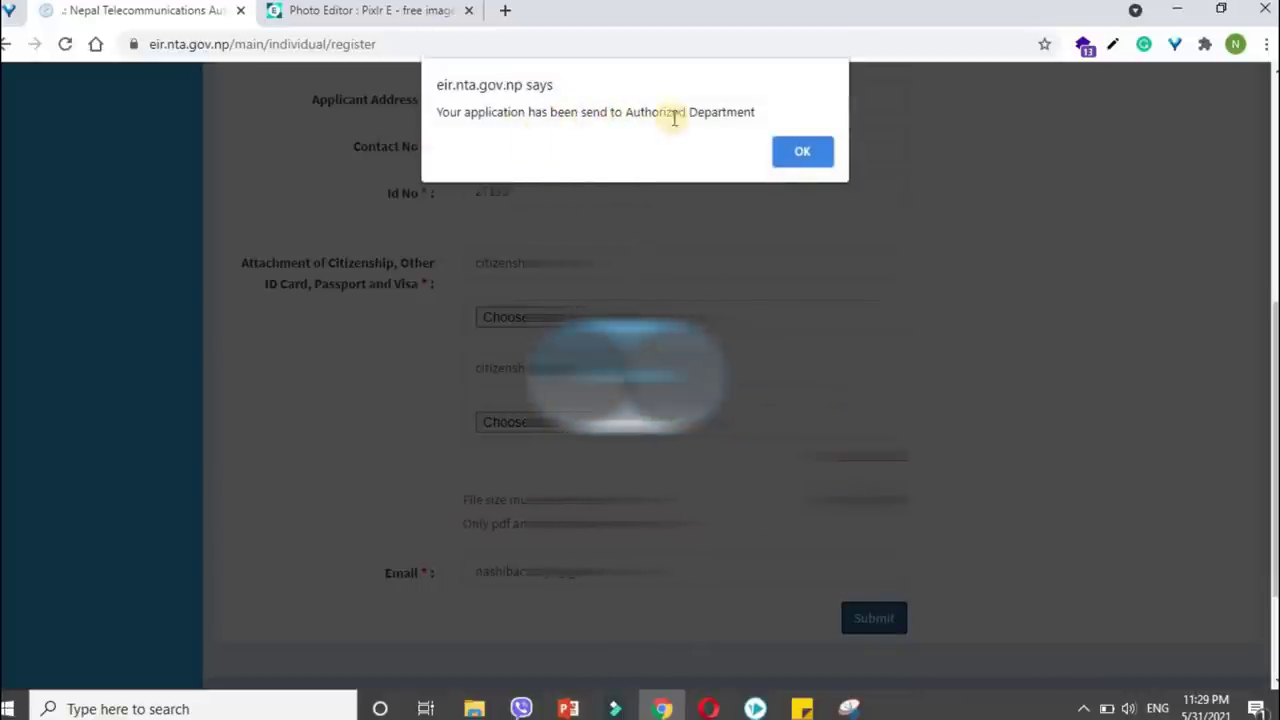
pyautogui.click(800, 158)
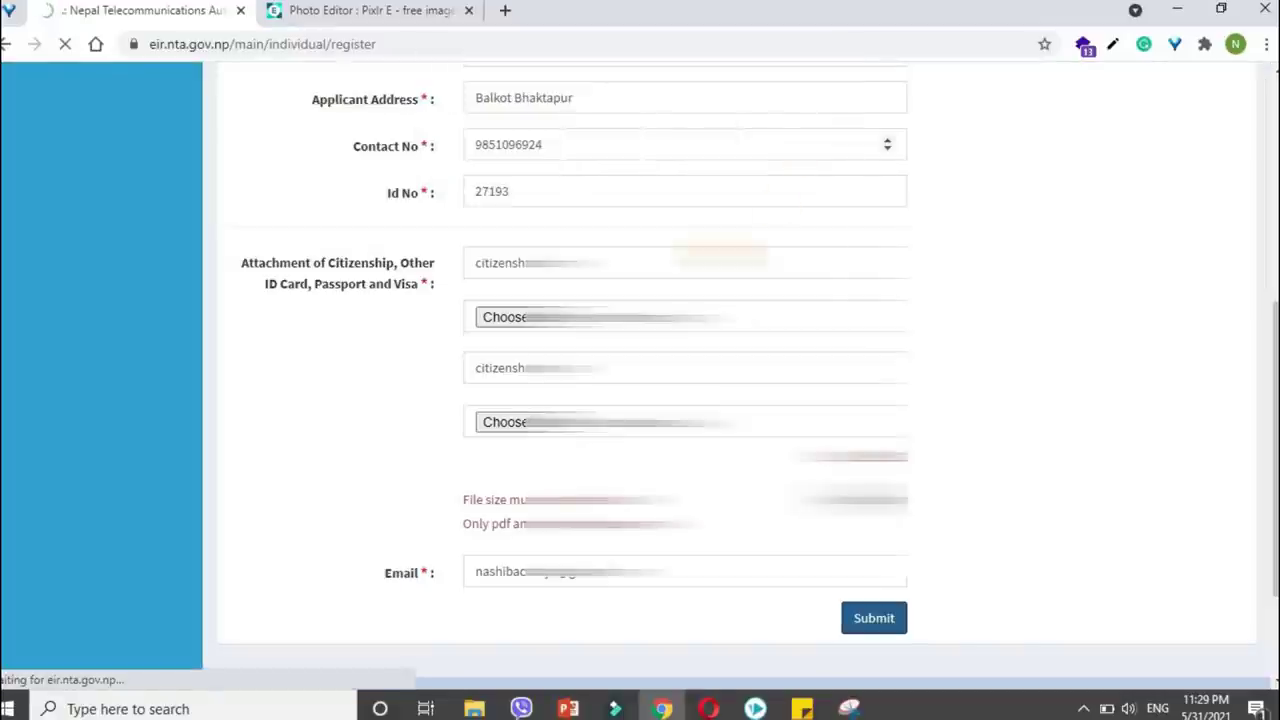